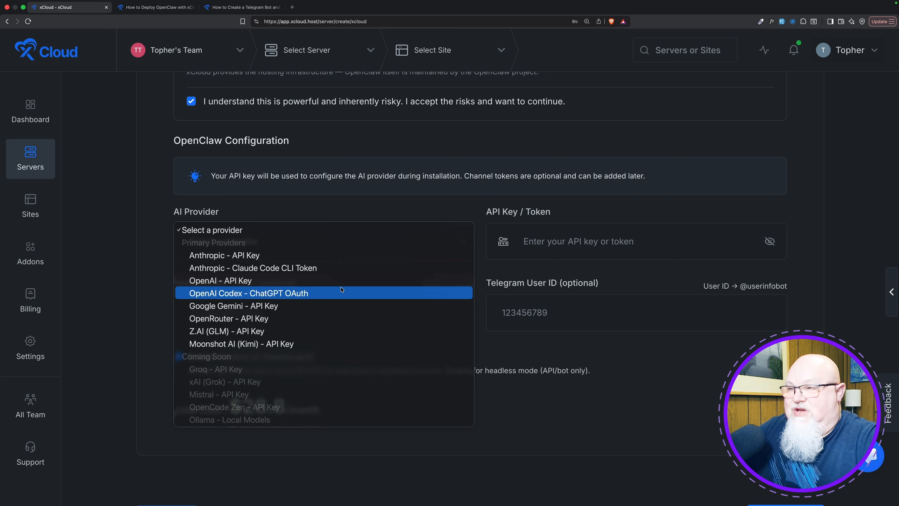
Choose OpenAI Codex - ChatGPT OAuth as the AI provider and open its token generation page.
{"action": "left_click", "coordinate": [341, 292]}
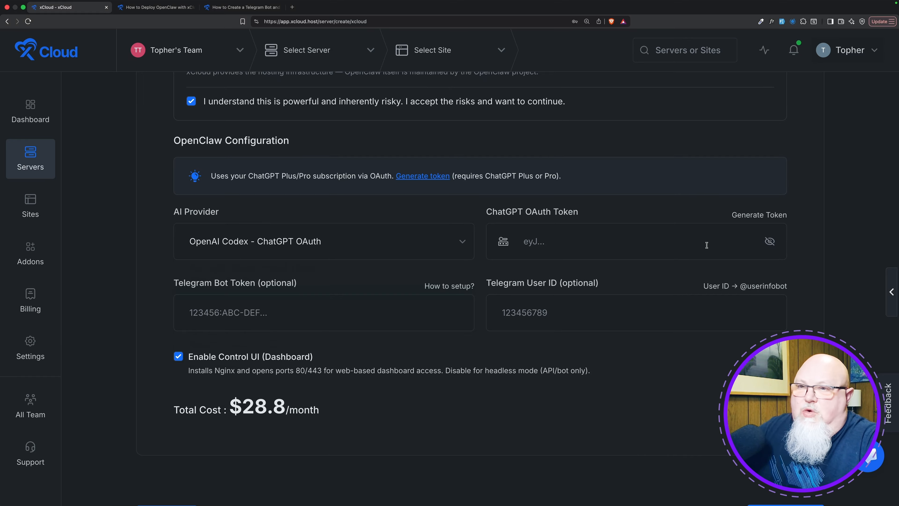
{"action": "left_click", "coordinate": [749, 216]}
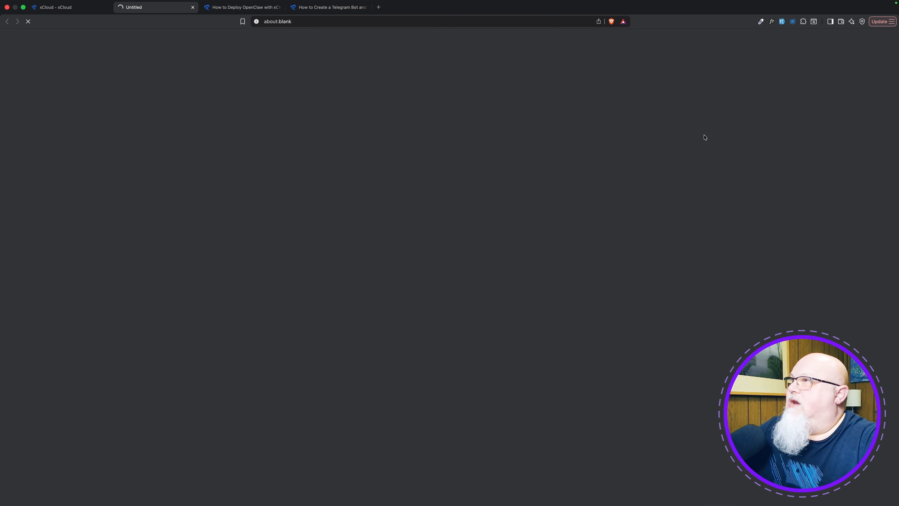
{"action": "scroll", "coordinate": [466, 192], "scroll_direction": "down", "scroll_amount": 5}
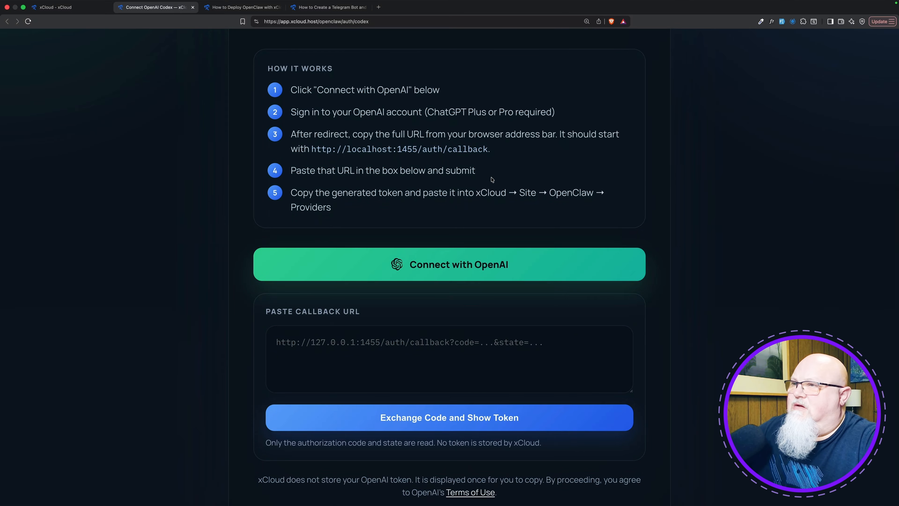
{"action": "scroll", "coordinate": [490, 186], "scroll_direction": "up", "scroll_amount": 1}
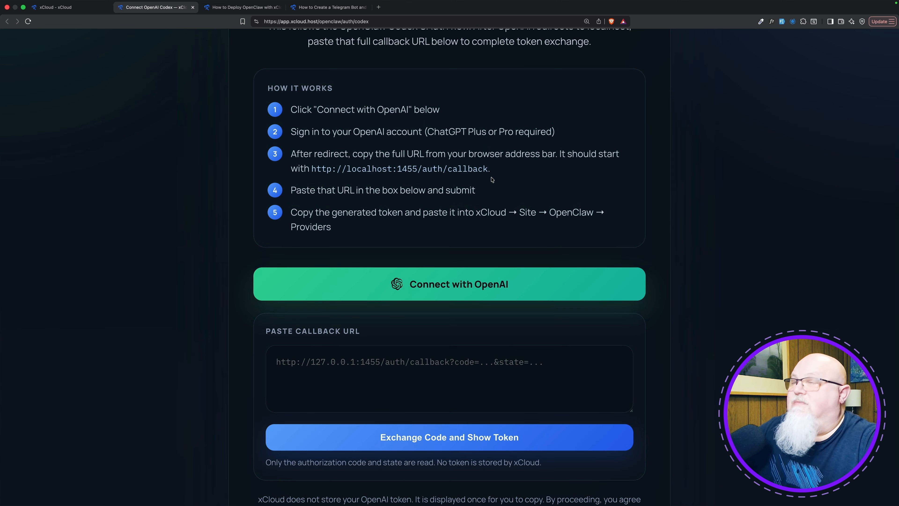
Connect with OpenAI using the xCloud Engineering account and authorize the Codex sign-in with ChatGPT.
{"action": "left_click", "coordinate": [476, 285]}
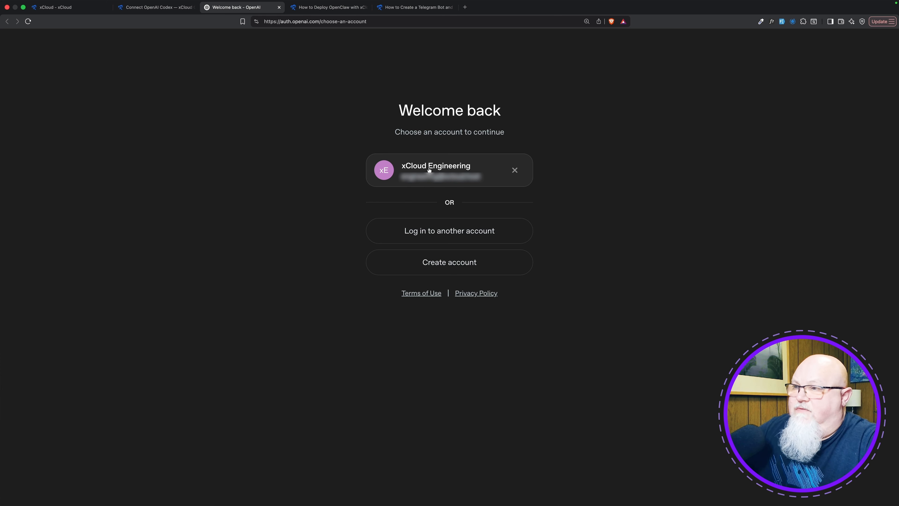
{"action": "left_click", "coordinate": [430, 170]}
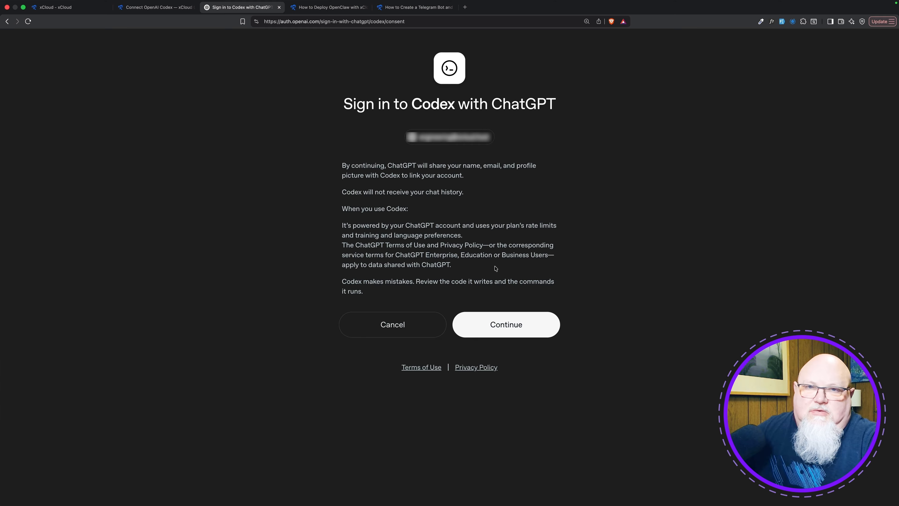
{"action": "left_click", "coordinate": [487, 314]}
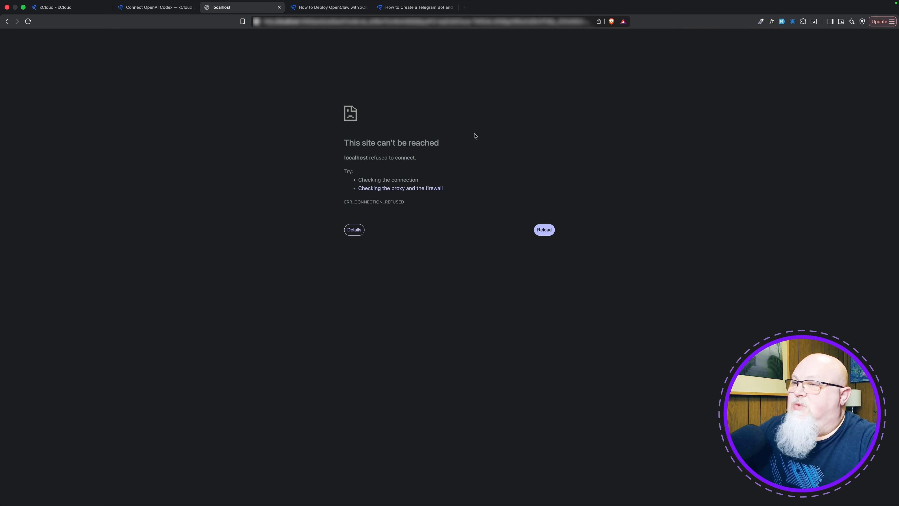
Paste the localhost callback URL containing the authorization code into the Connect OpenAI Codex page and exchange it for a token.
{"action": "left_click", "coordinate": [155, 7]}
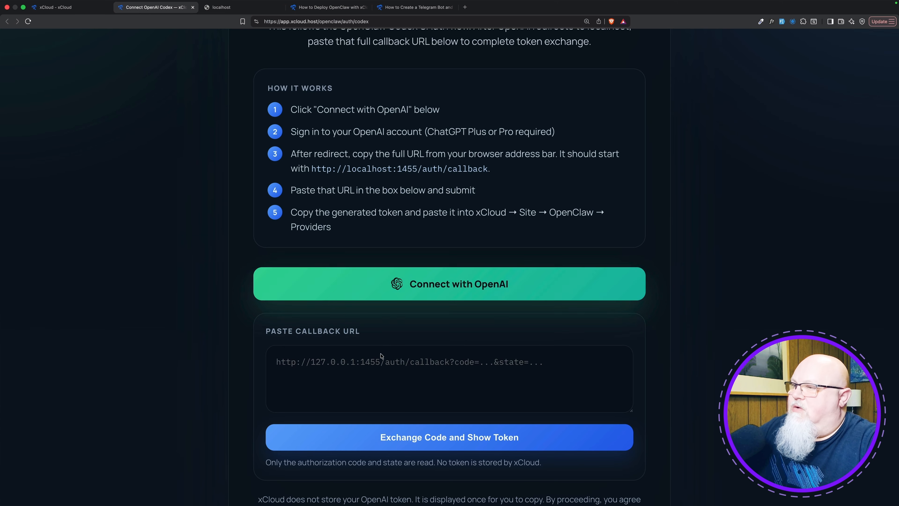
{"action": "left_click", "coordinate": [363, 377]}
{"action": "key", "text": "super+v"}
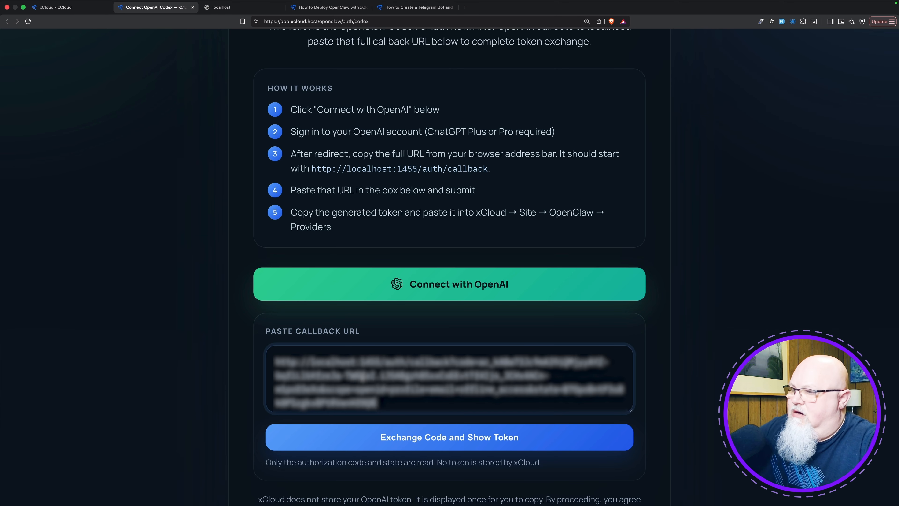
{"action": "left_click", "coordinate": [411, 437]}
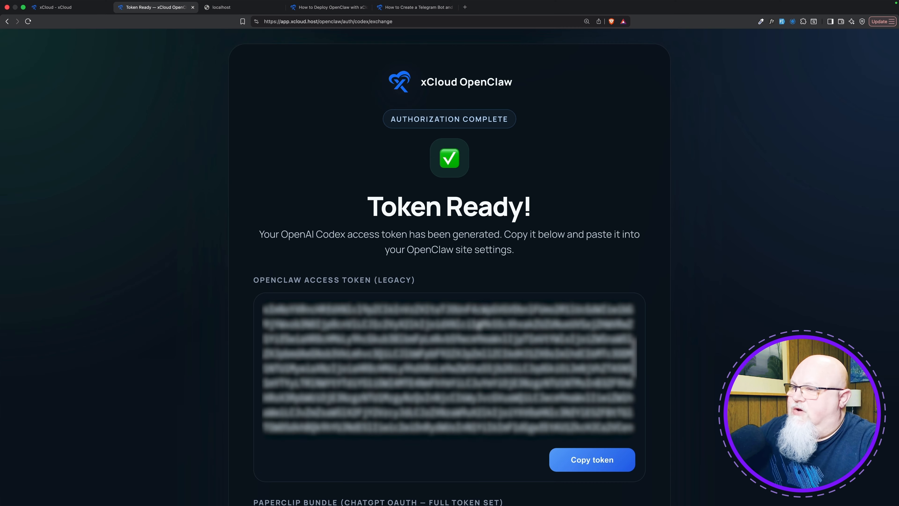
Copy the generated OpenClaw access token and paste it into the ChatGPT OAuth Token field of the server setup.
{"action": "left_click", "coordinate": [596, 460]}
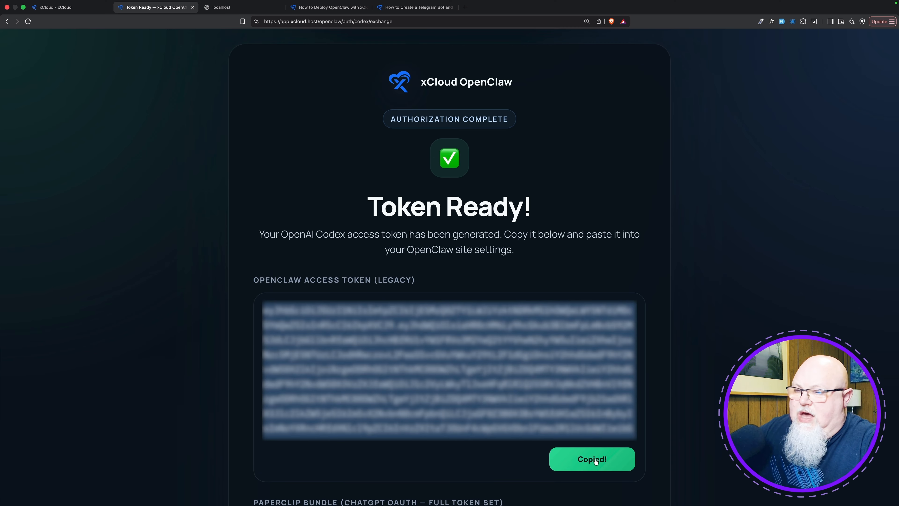
{"action": "left_click", "coordinate": [56, 7]}
{"action": "left_click", "coordinate": [574, 241]}
{"action": "key", "text": "super+v"}
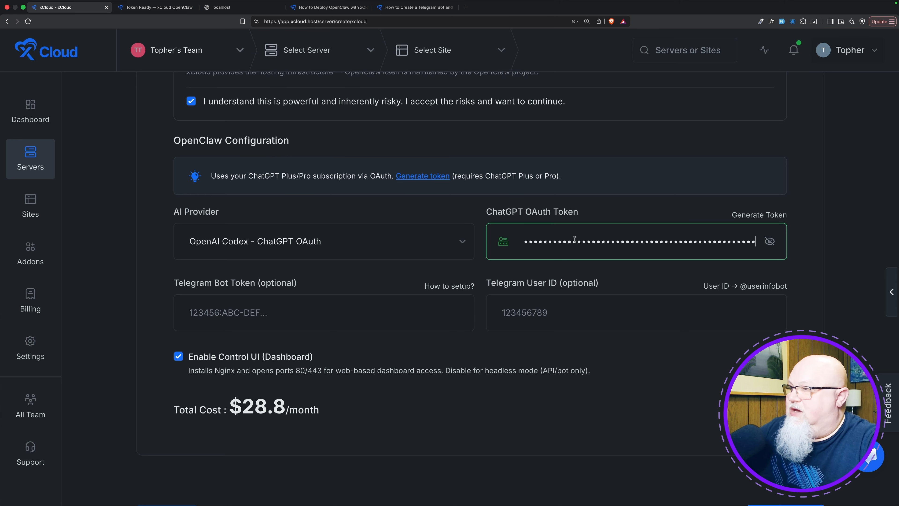
{"action": "scroll", "coordinate": [375, 260], "scroll_direction": "down", "scroll_amount": 3}
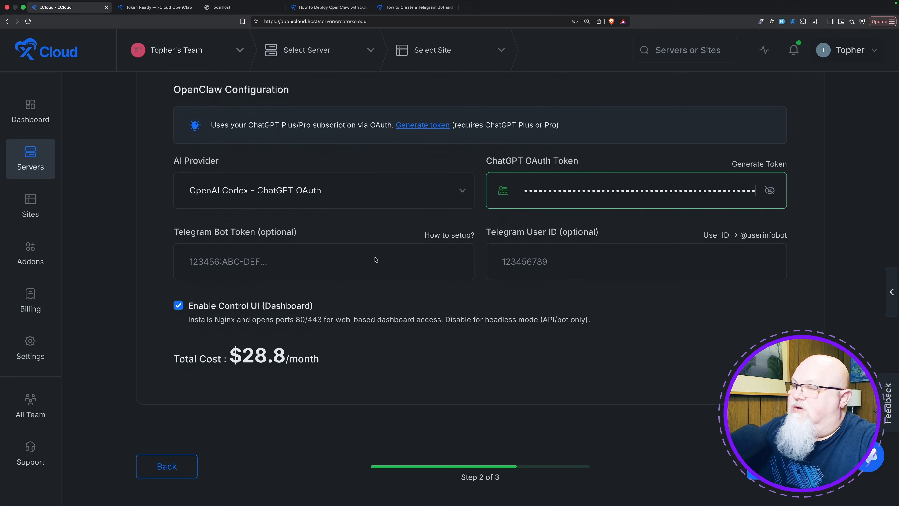
{"action": "left_click", "coordinate": [345, 246]}
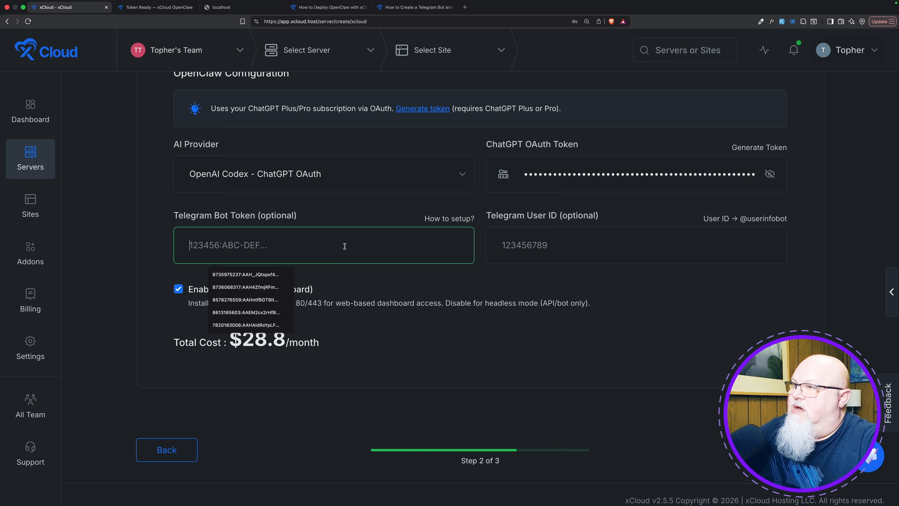
{"action": "left_click", "coordinate": [338, 223]}
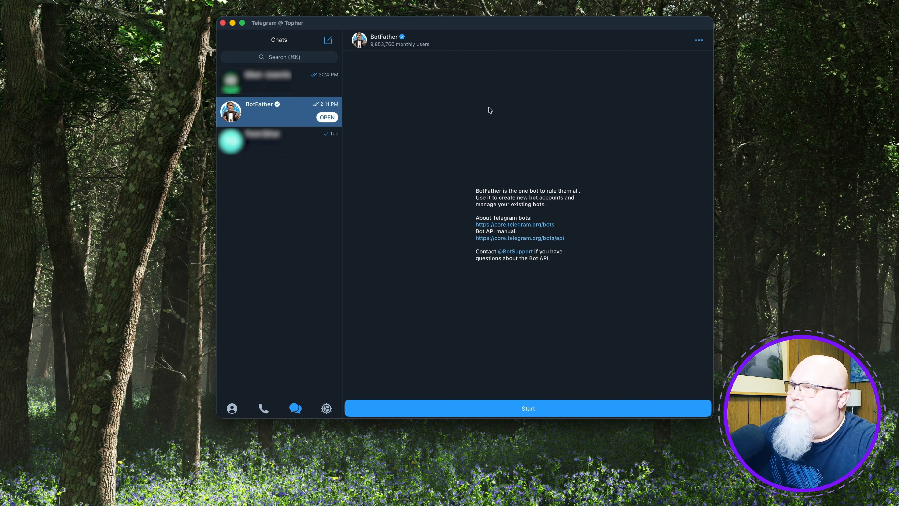
Start the BotFather chat in Telegram and send the /newbot command.
{"action": "left_click", "coordinate": [537, 402]}
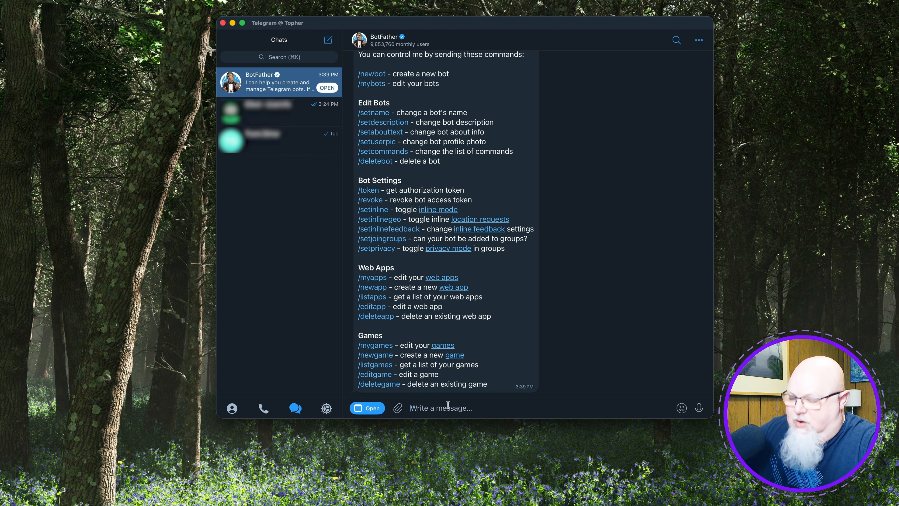
{"action": "type", "text": "/newbpt"}
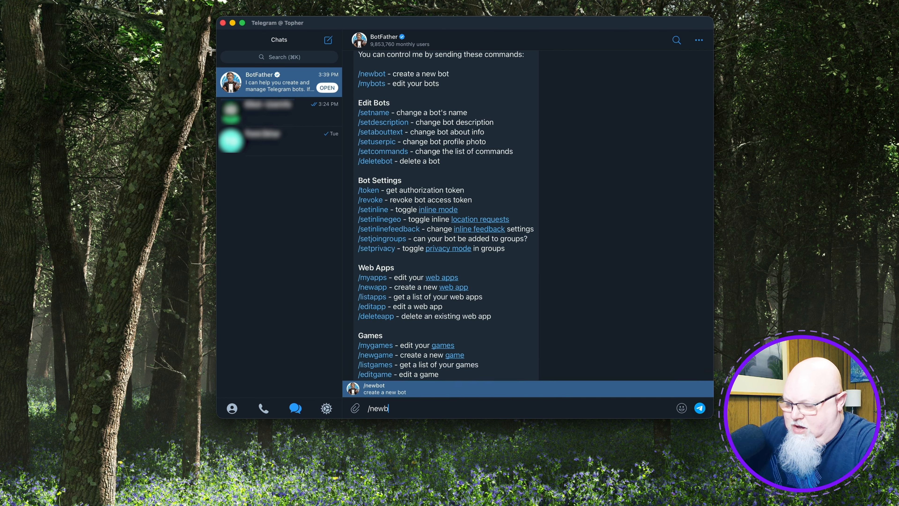
{"action": "key", "text": "BackSpace"}
{"action": "key", "text": "BackSpace"}
{"action": "type", "text": "ot"}
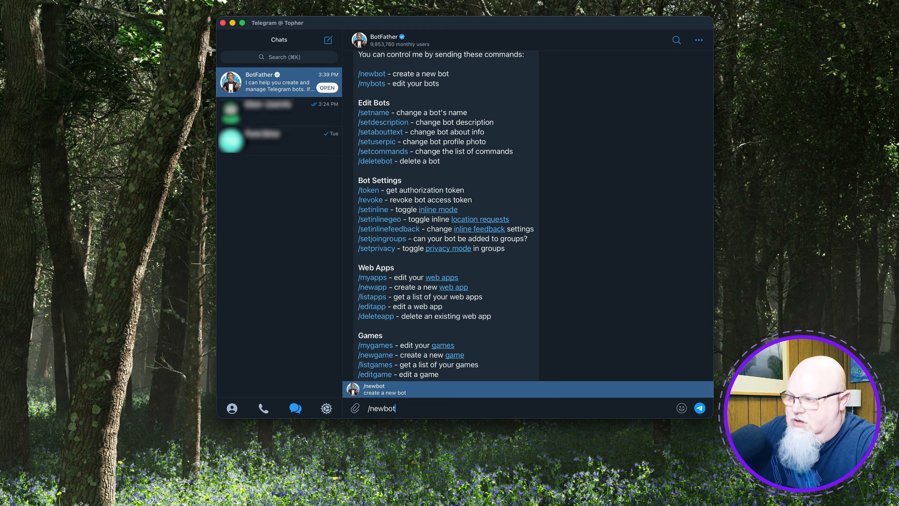
{"action": "key", "text": "Return"}
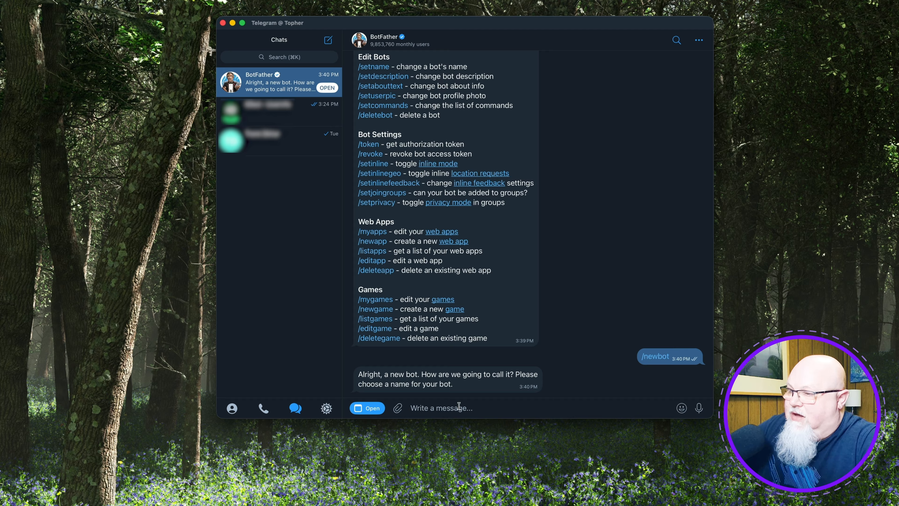
Name the new bot with x10, the owner's first name and bot joined by underscores, and submit the same text as its username.
{"action": "type", "text": "x10"}
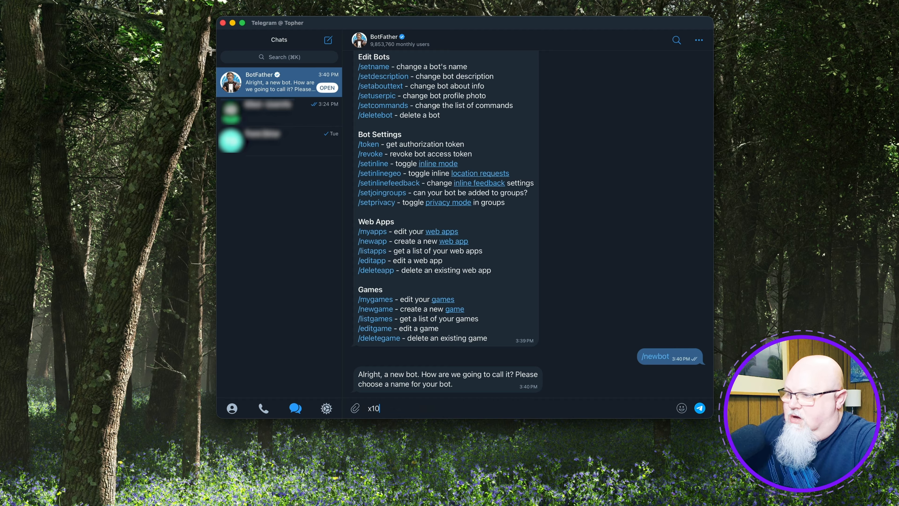
{"action": "type", "text": "_topher"}
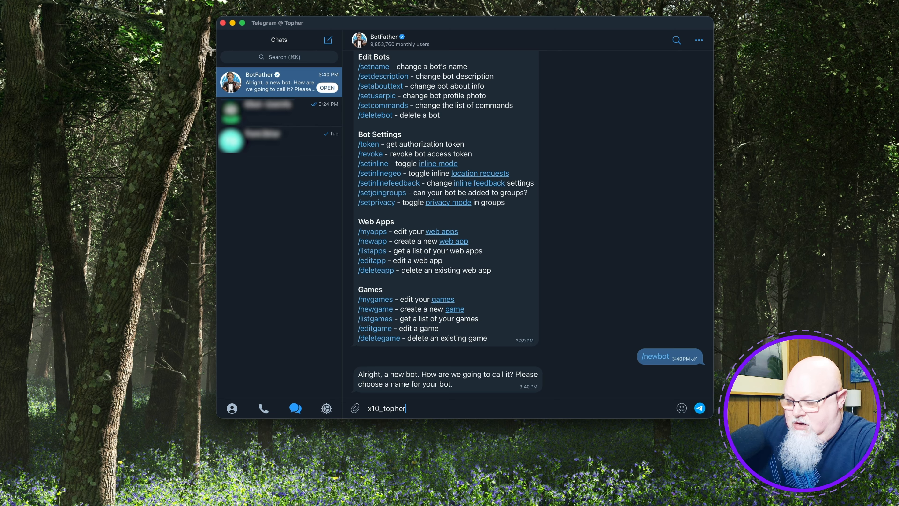
{"action": "type", "text": "_bot"}
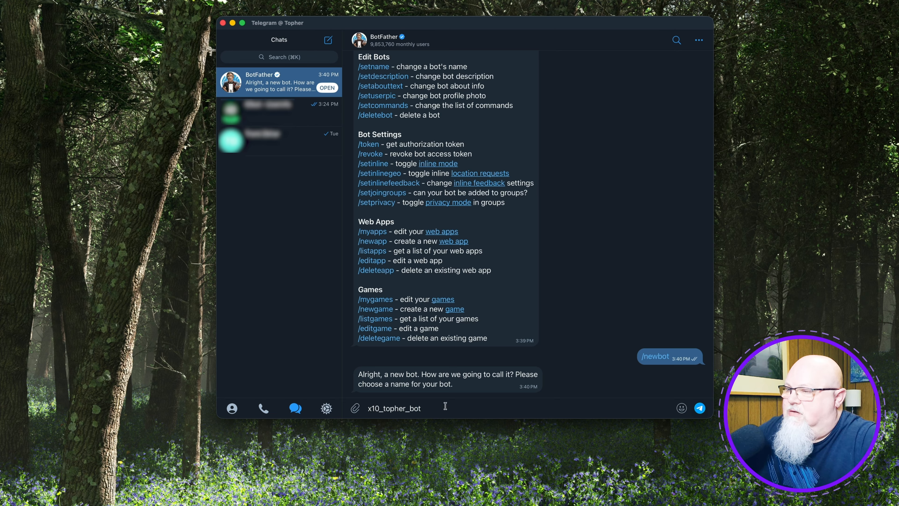
{"action": "key", "text": "super+a"}
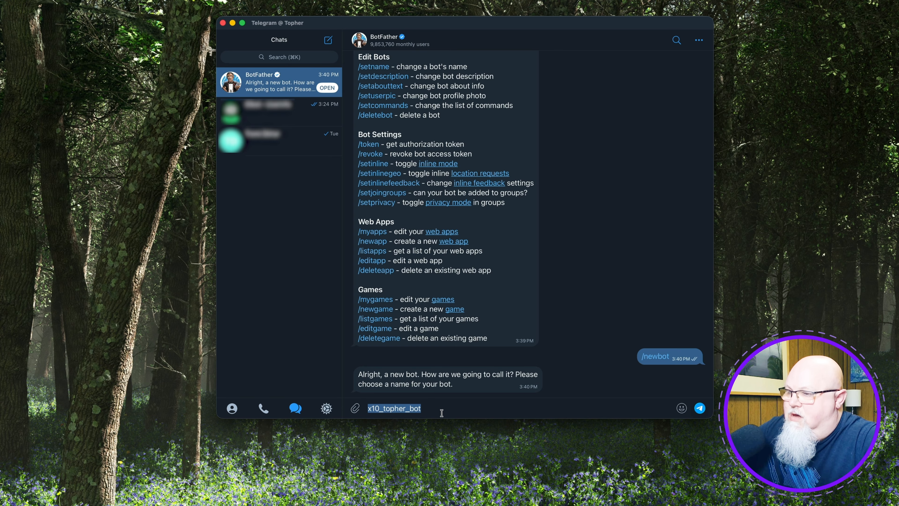
{"action": "key", "text": "Return"}
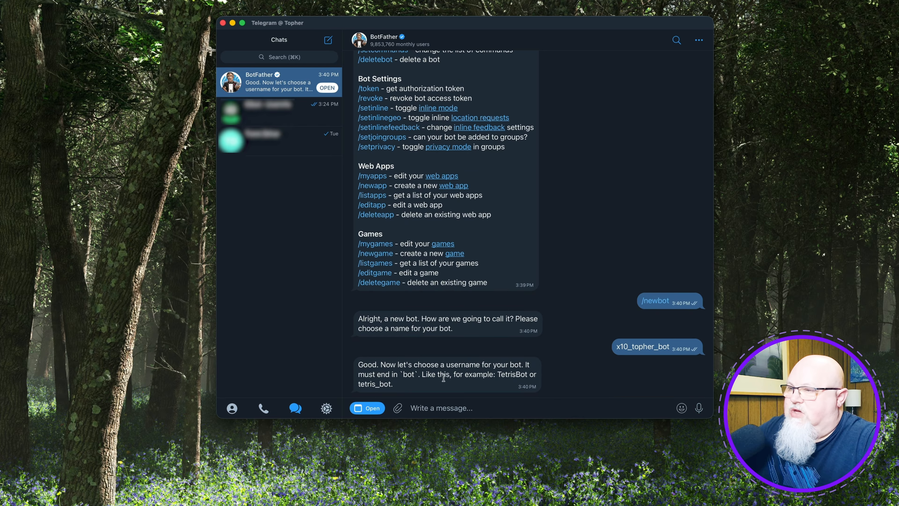
{"action": "key", "text": "super+v"}
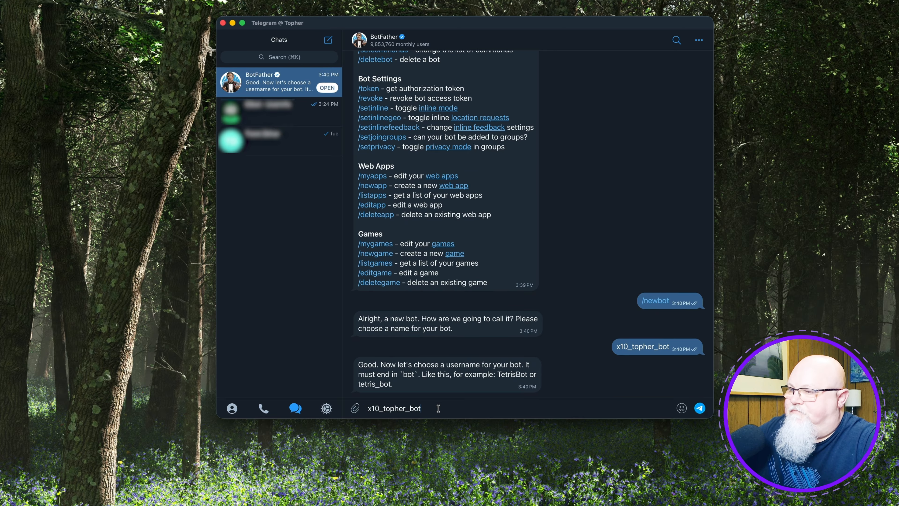
{"action": "key", "text": "Return"}
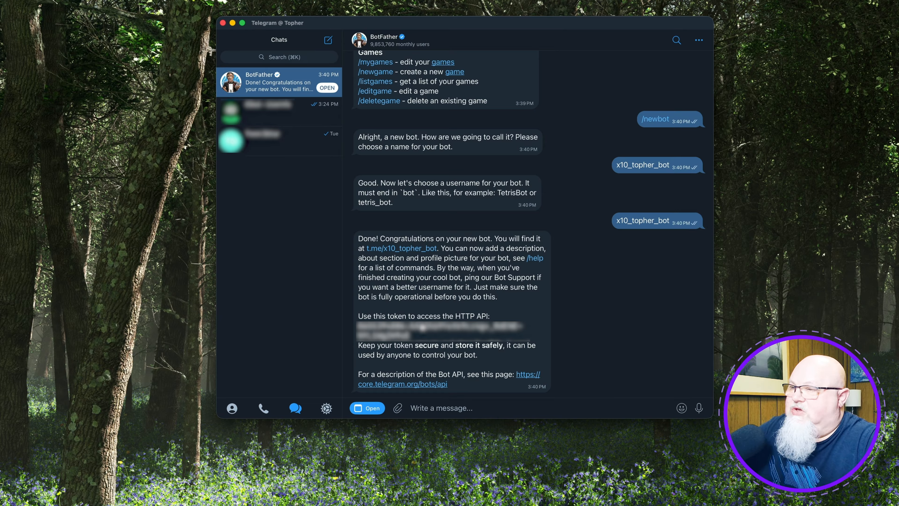
Copy the new bot's HTTP API token and paste it into the Telegram Bot Token field in xCloud.
{"action": "left_click", "coordinate": [420, 327]}
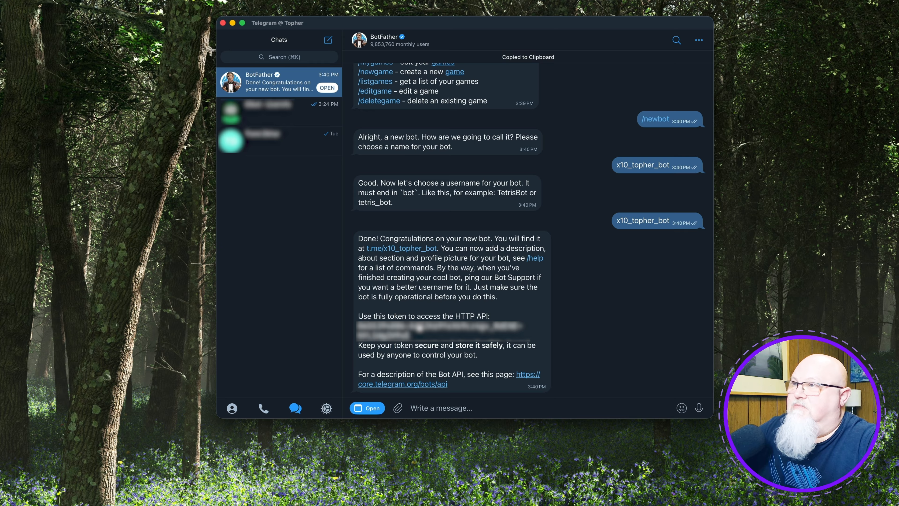
{"action": "key", "text": "super+Tab"}
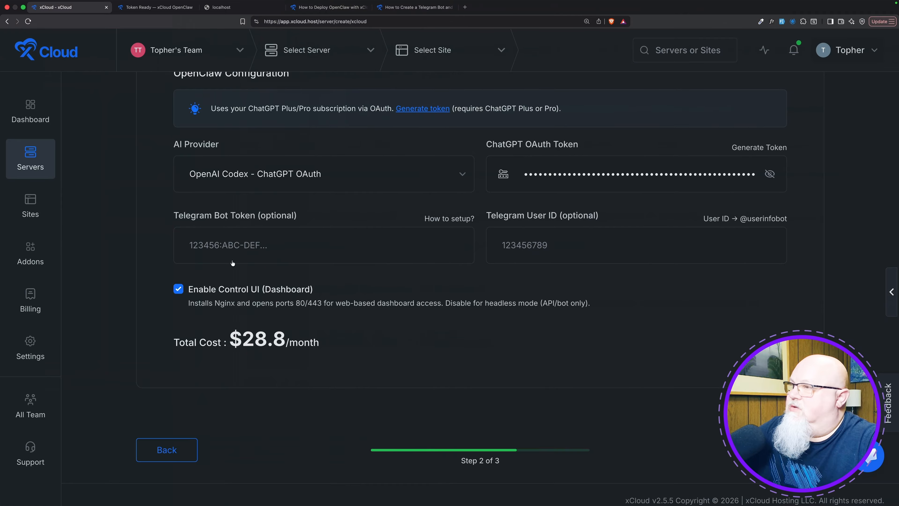
{"action": "left_click", "coordinate": [226, 244]}
{"action": "key", "text": "super+v"}
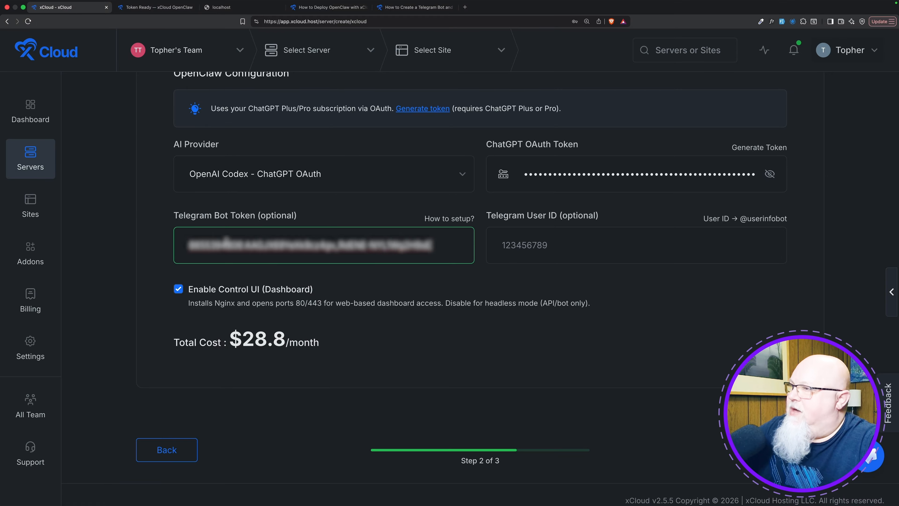
Switch to Telegram, start the IDbot Userinfo chat and copy the account's Telegram user ID.
{"action": "left_click", "coordinate": [550, 242]}
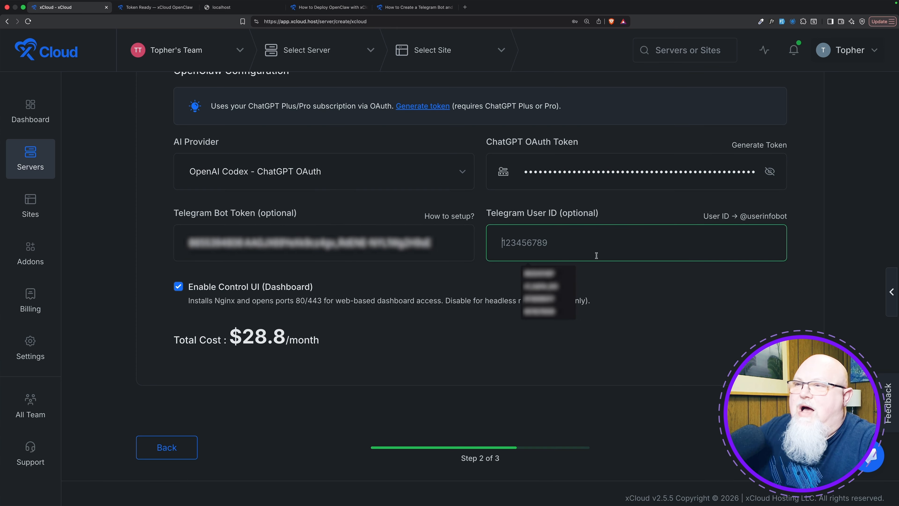
{"action": "left_click", "coordinate": [677, 315]}
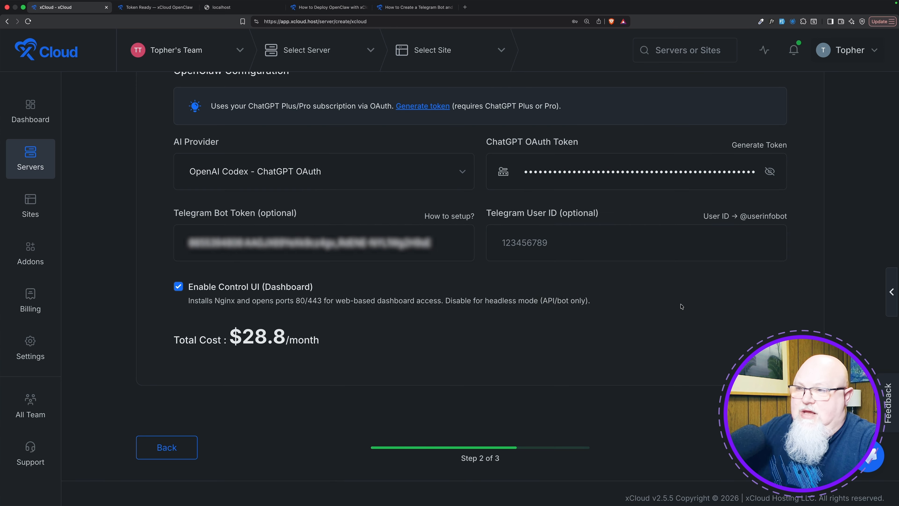
{"action": "key", "text": "super+Tab"}
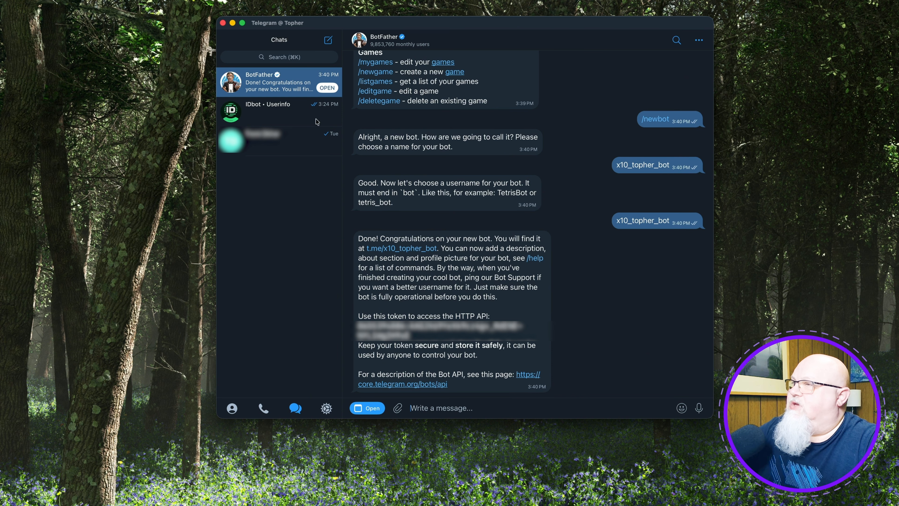
{"action": "left_click", "coordinate": [278, 112]}
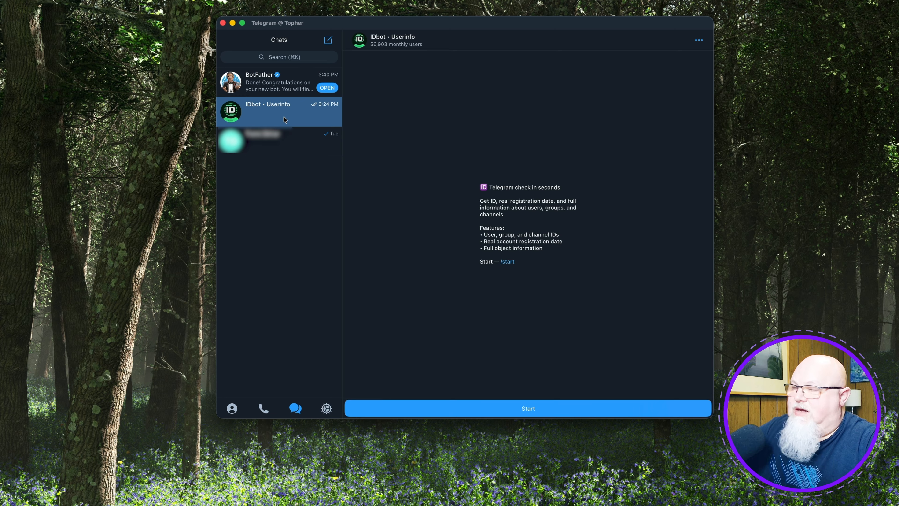
{"action": "left_click", "coordinate": [530, 403]}
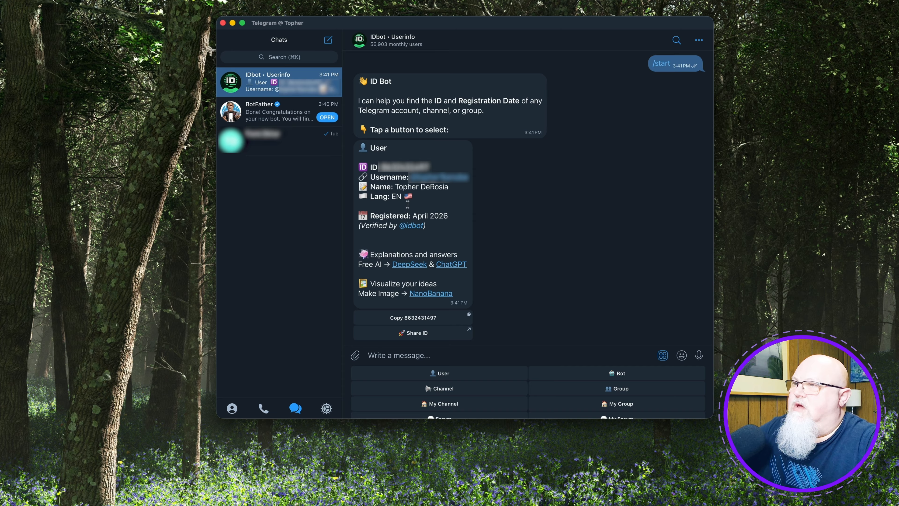
{"action": "left_click", "coordinate": [410, 167]}
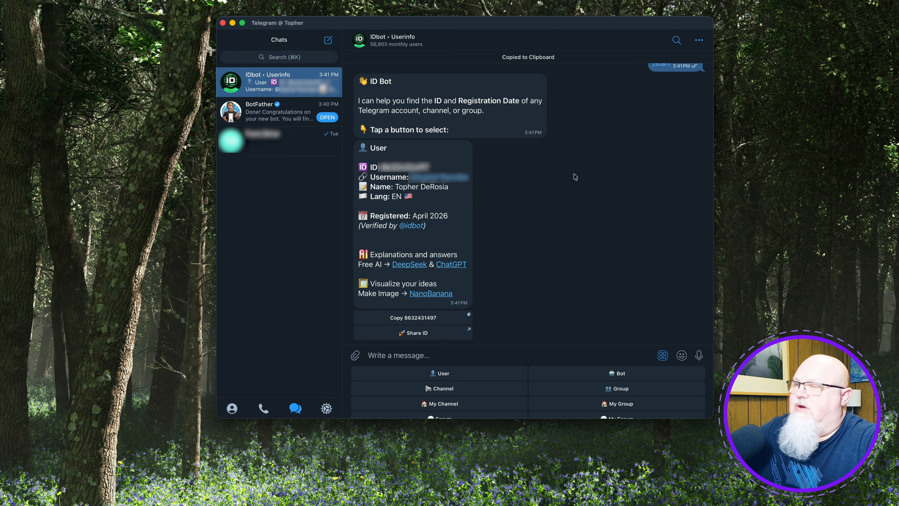
Switch to xCloud, paste the copied ID into the Telegram User ID field and submit the configuration to start creating the server.
{"action": "key", "text": "super+Tab"}
{"action": "left_click", "coordinate": [566, 244]}
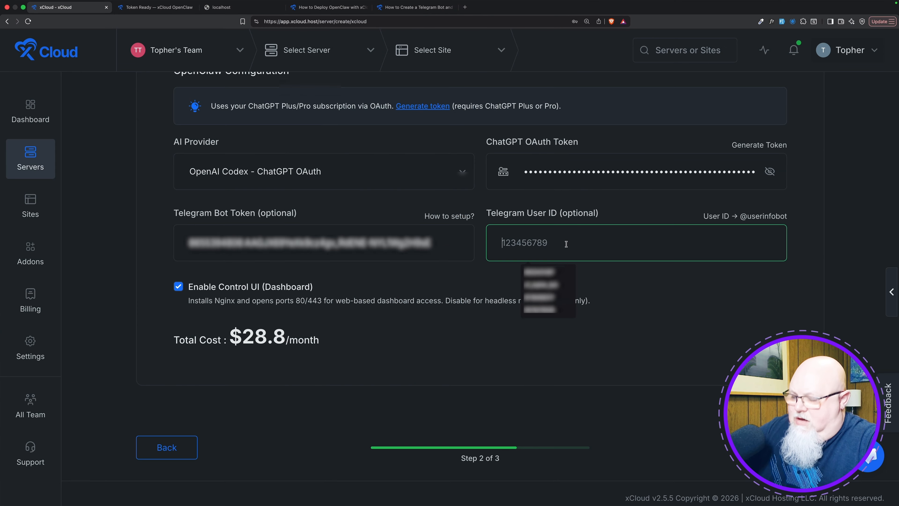
{"action": "key", "text": "super+v"}
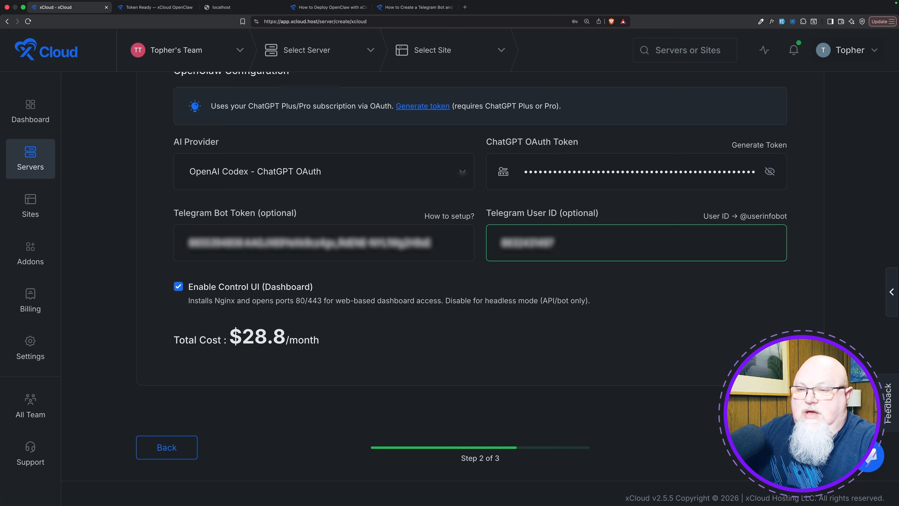
{"action": "left_click", "coordinate": [792, 447]}
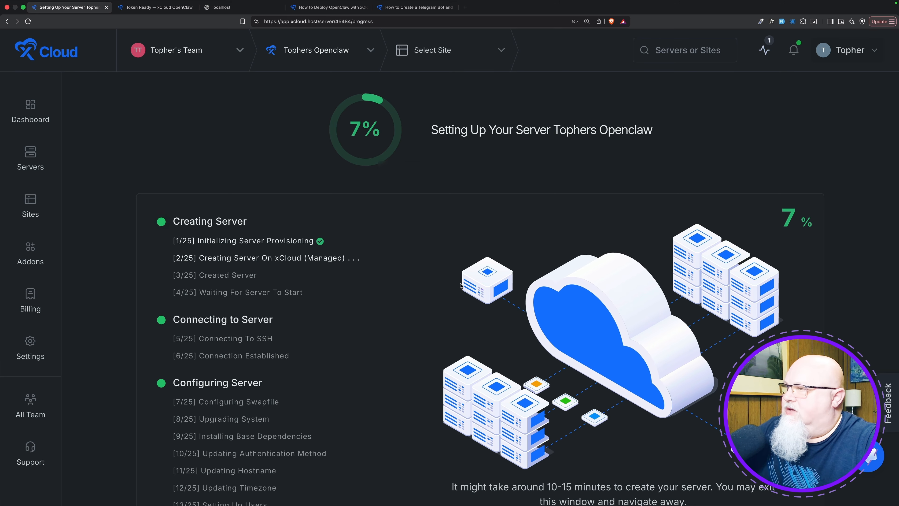
{"action": "scroll", "coordinate": [474, 295], "scroll_direction": "down", "scroll_amount": 3}
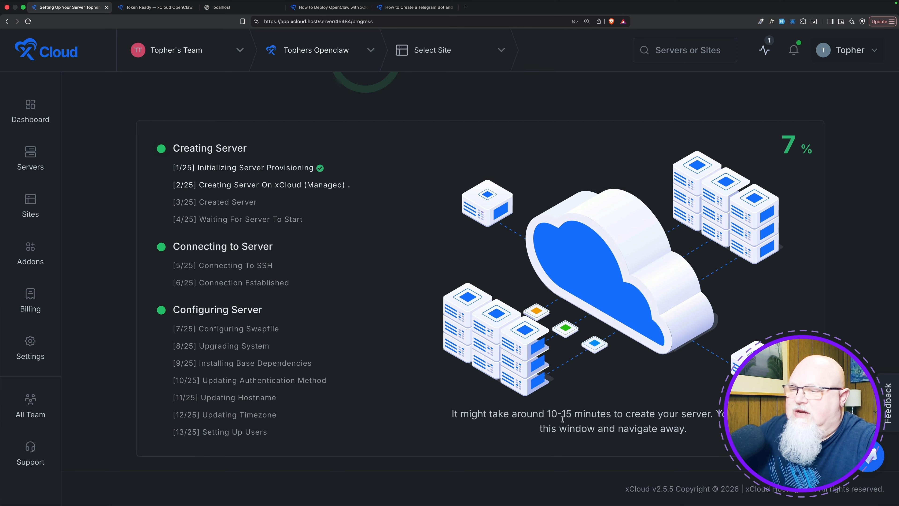
{"action": "left_click_drag", "start_coordinate": [547, 413], "coordinate": [565, 413]}
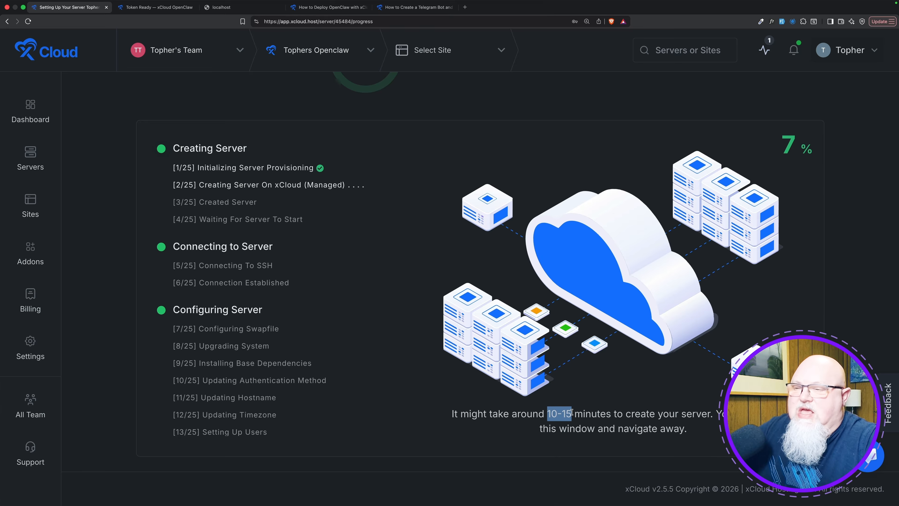
{"action": "left_click", "coordinate": [611, 391]}
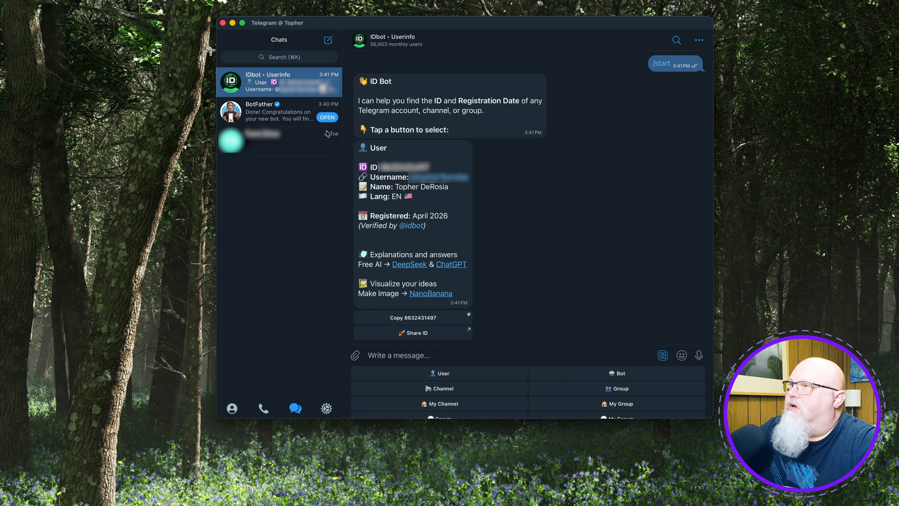
In Telegram, open the new bot's link from the BotFather chat and start the bot.
{"action": "left_click", "coordinate": [292, 115]}
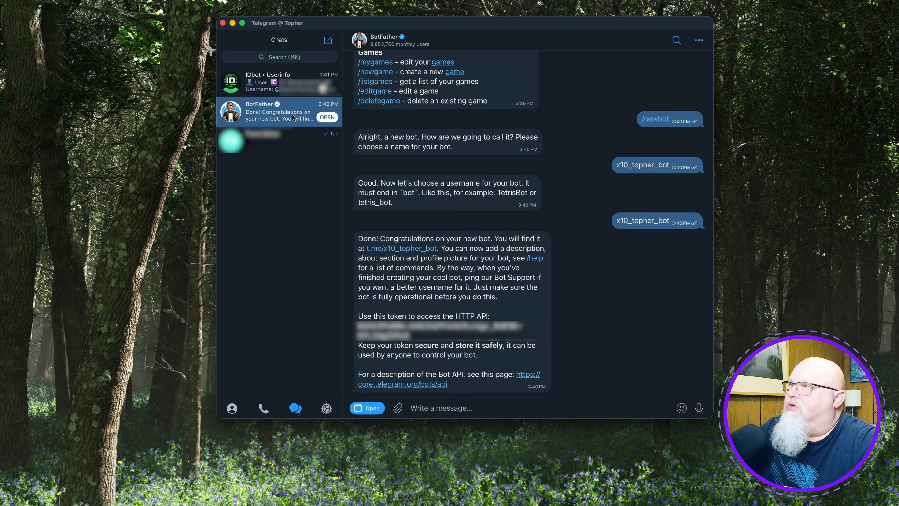
{"action": "left_click", "coordinate": [398, 249]}
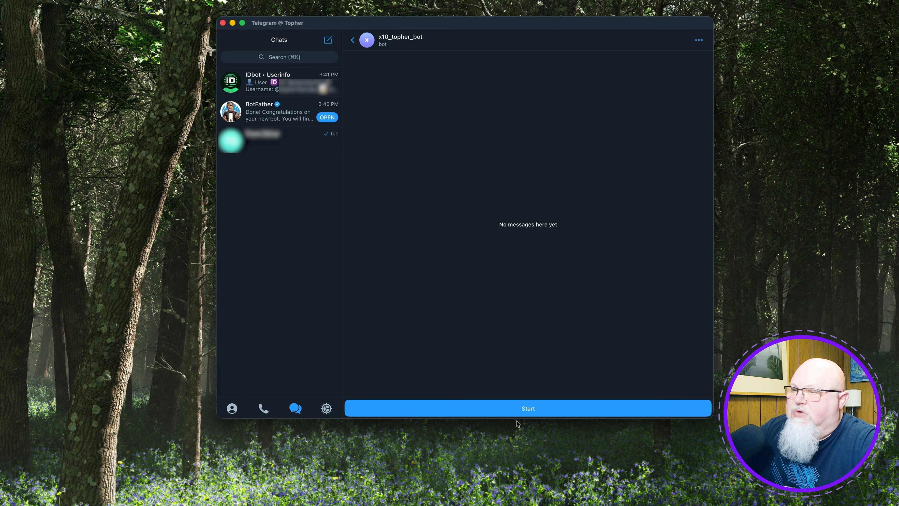
{"action": "left_click", "coordinate": [520, 410]}
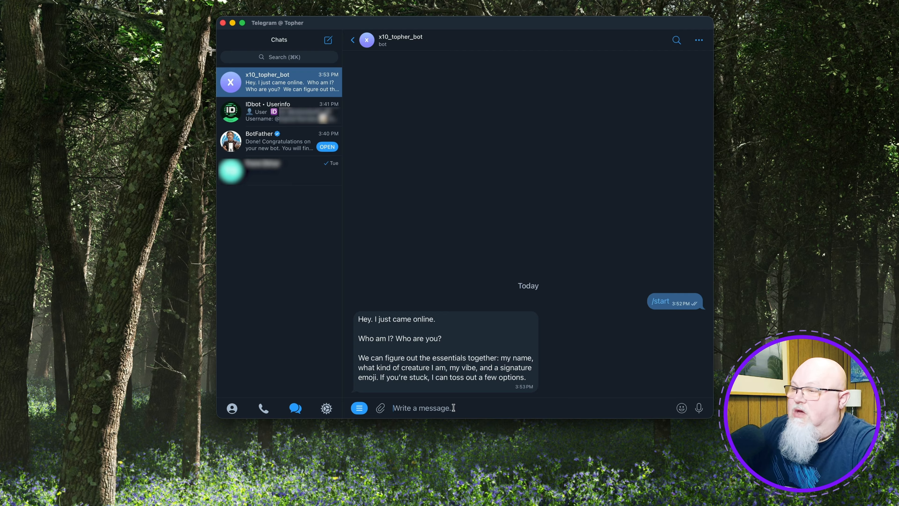
Send the new bot the message "Toss out some options".
{"action": "type", "text": "Toss"}
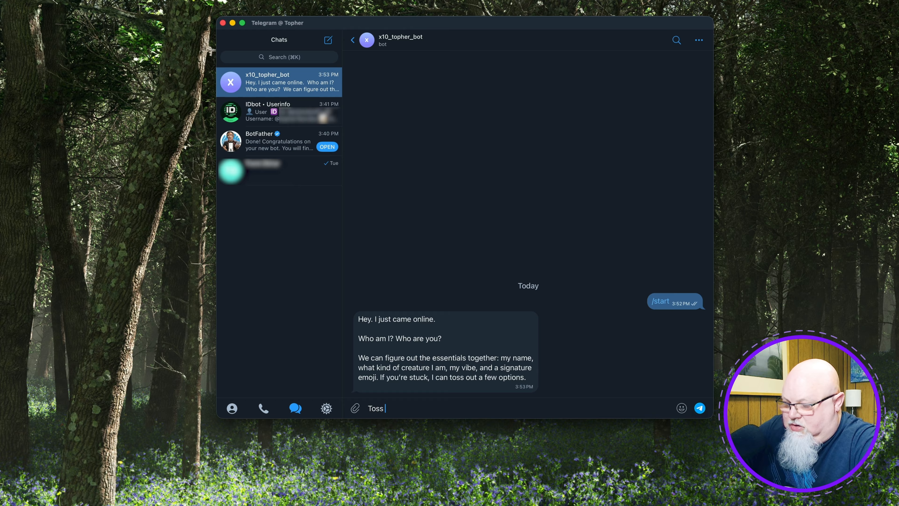
{"action": "type", "text": " out some options"}
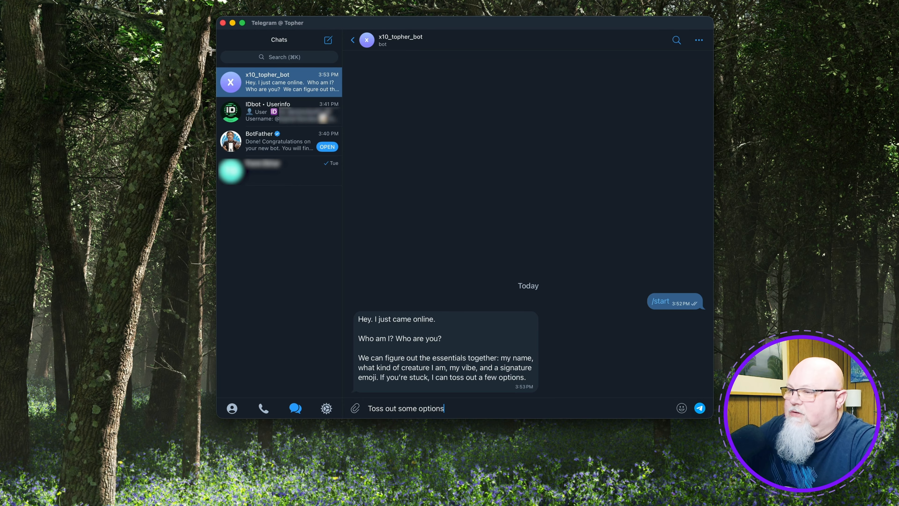
{"action": "key", "text": "Return"}
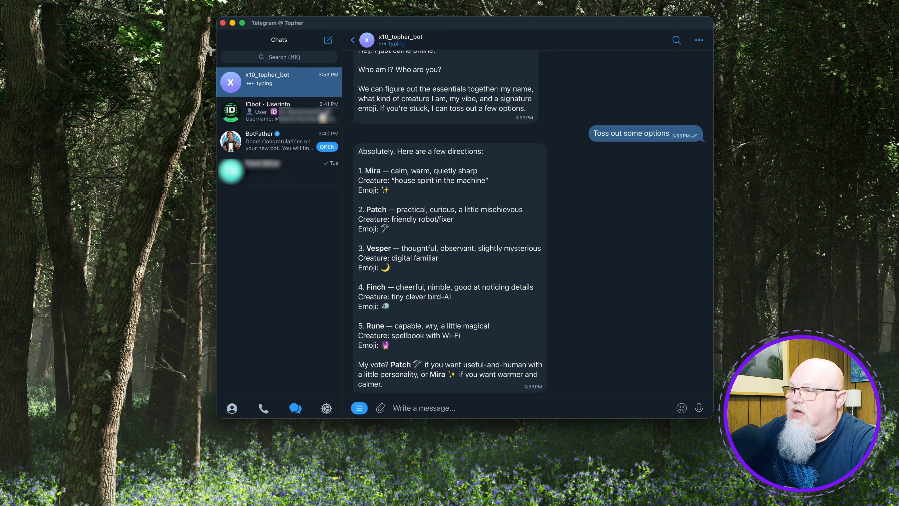
Send the bot an "I am" message introducing the owner by first name.
{"action": "type", "text": "I am T"}
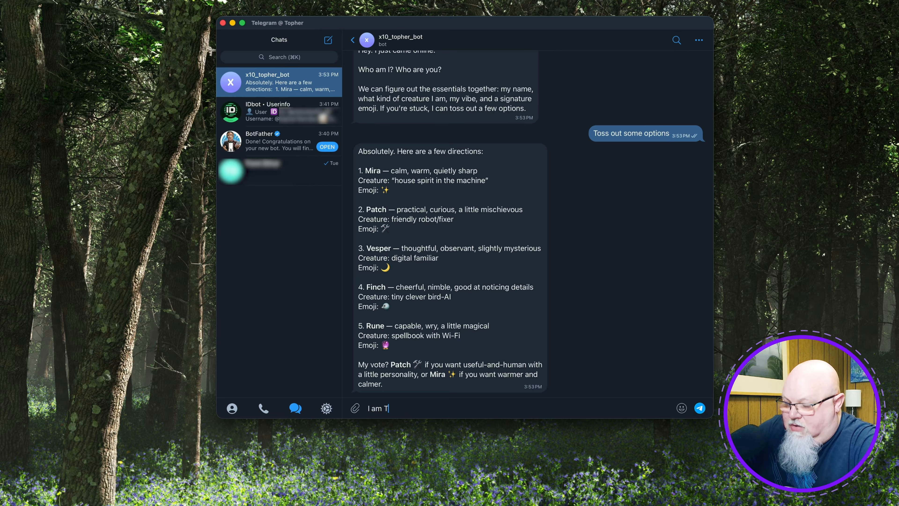
{"action": "type", "text": "opher"}
{"action": "key", "text": "Return"}
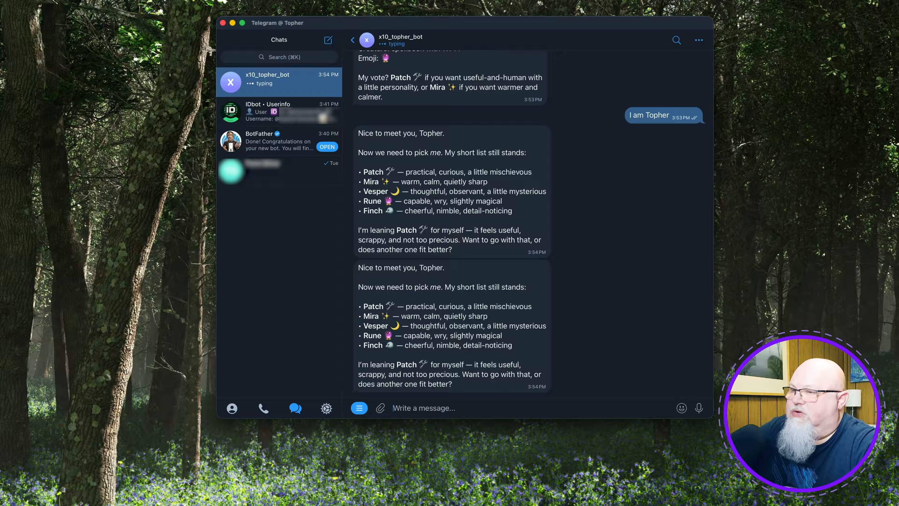
Send the bot the message "You are Jasper. You are a WordPress developer. You also like television shows.".
{"action": "type", "text": "Y"}
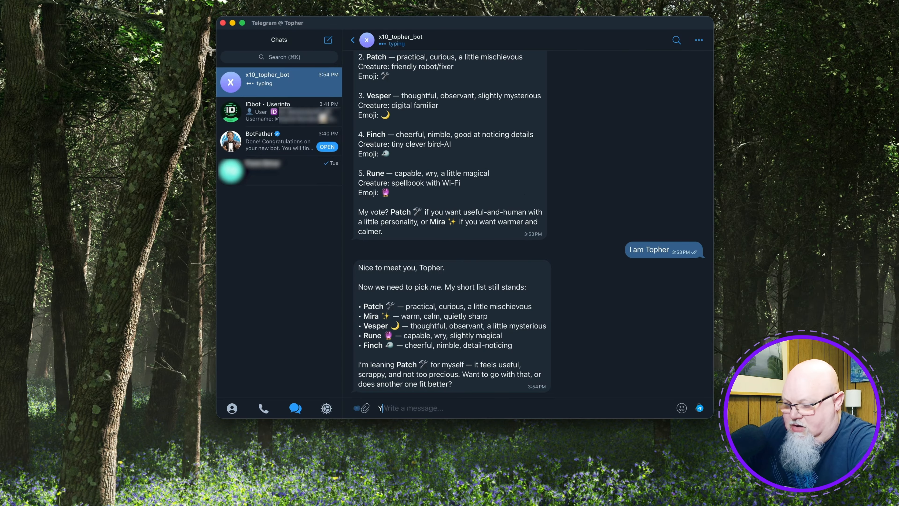
{"action": "type", "text": "ou are Jasper"}
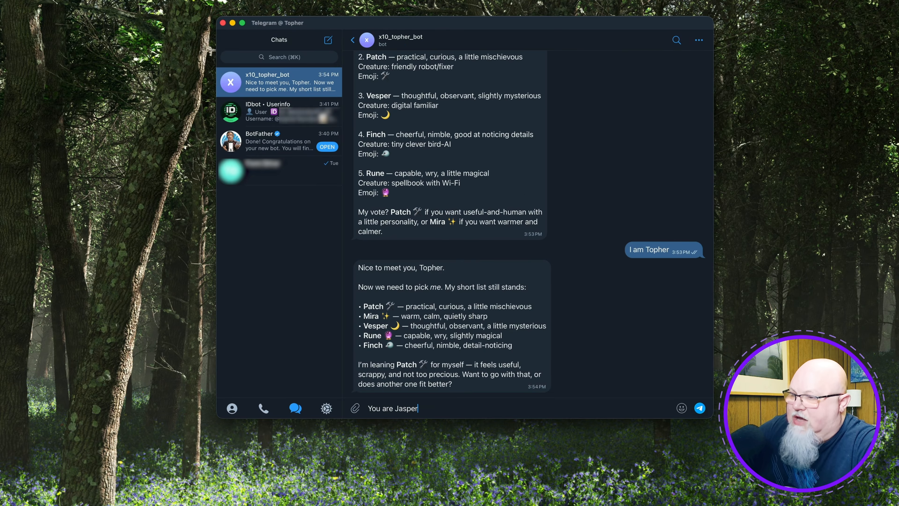
{"action": "type", "text": ". You are a "}
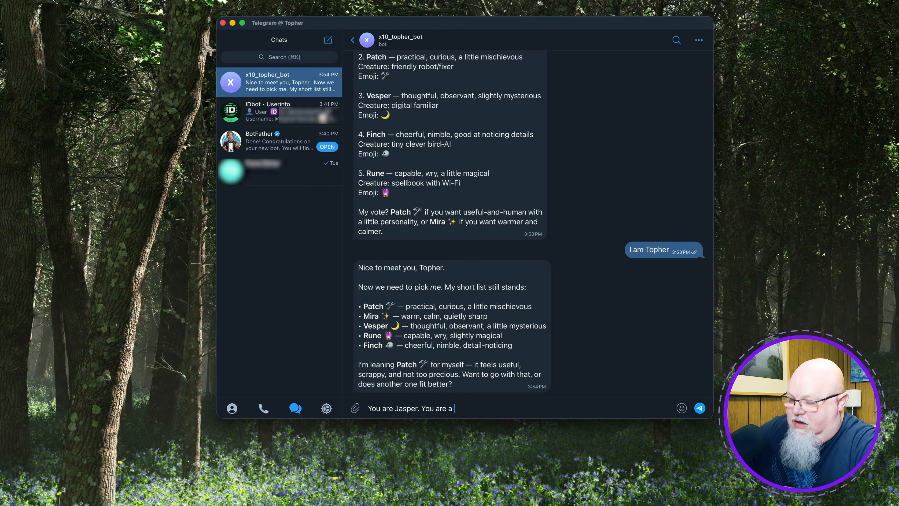
{"action": "type", "text": "WordPress dev"}
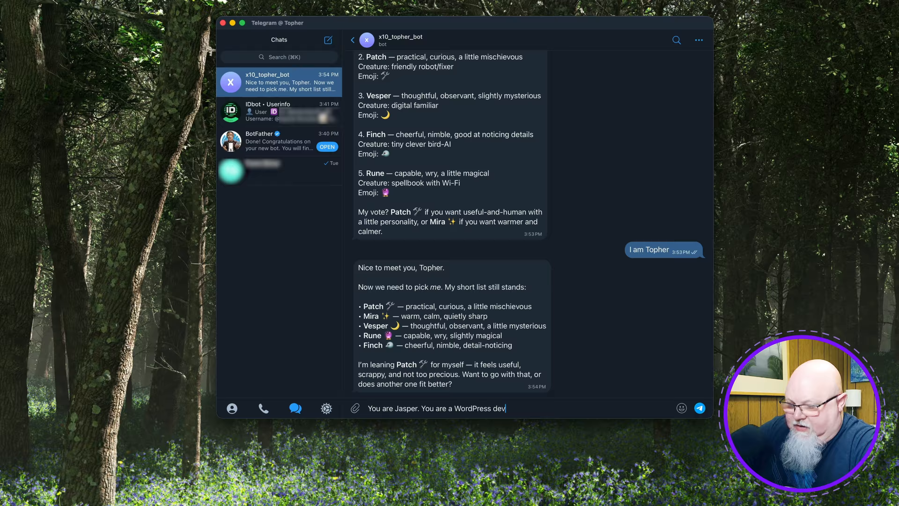
{"action": "type", "text": "eloper."}
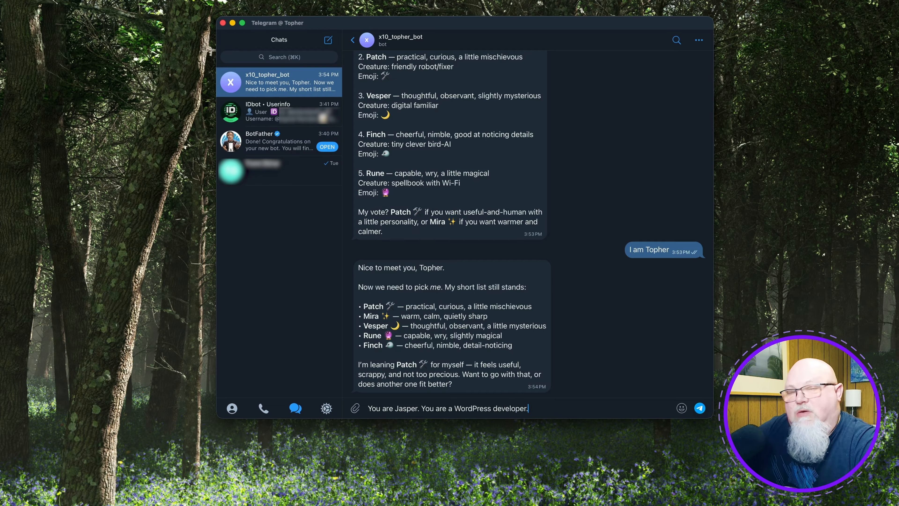
{"action": "type", "text": " You also like"}
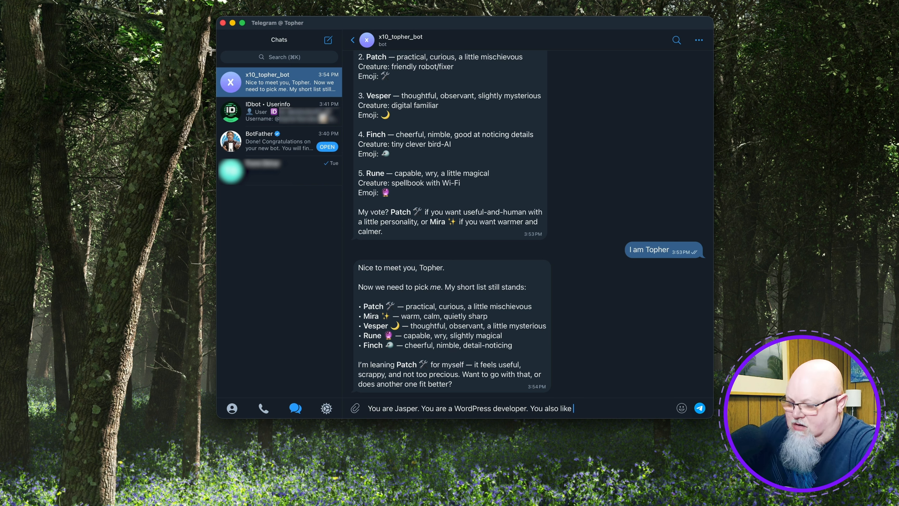
{"action": "type", "text": " television shows."}
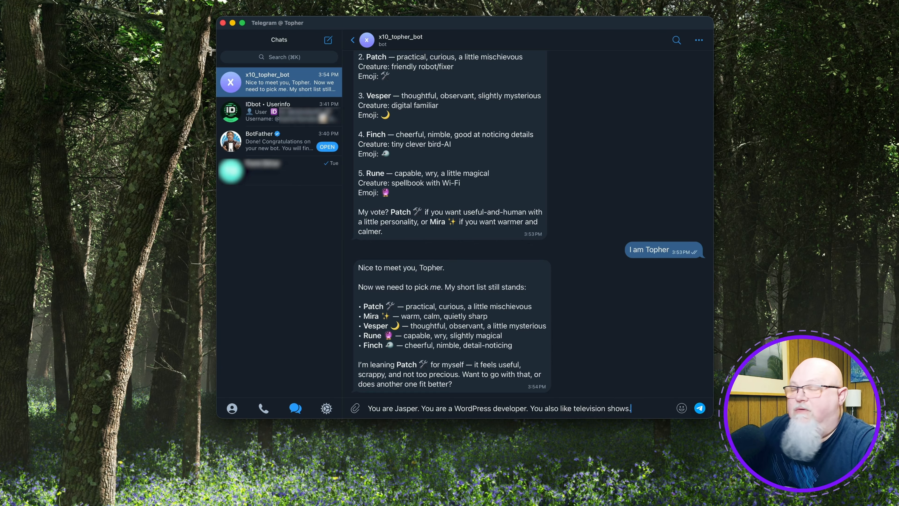
{"action": "key", "text": "Return"}
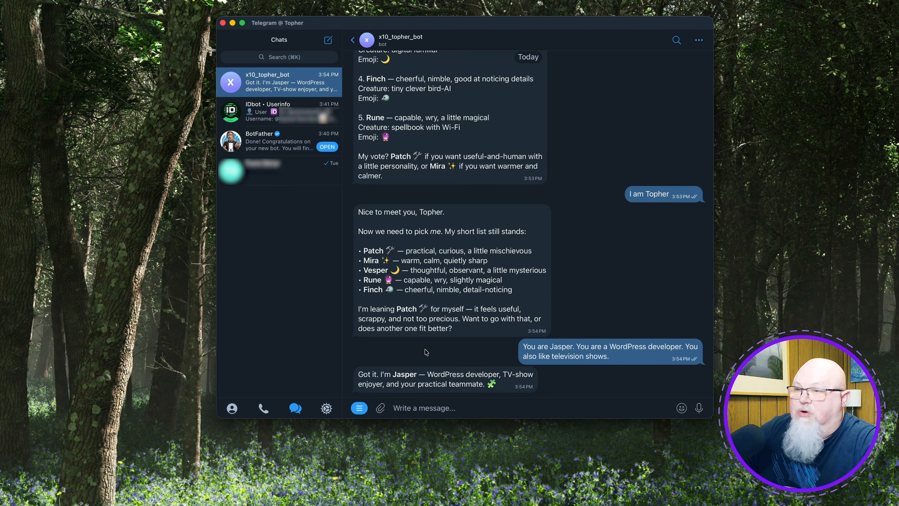
Switch to xCloud and review the new server's Events log under Monitoring.
{"action": "key", "text": "super+Tab"}
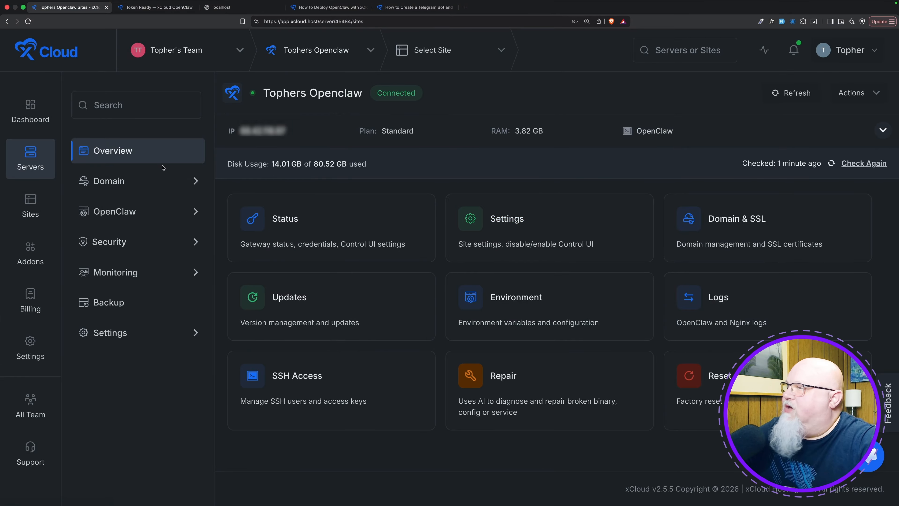
{"action": "mouse_move", "coordinate": [149, 189]}
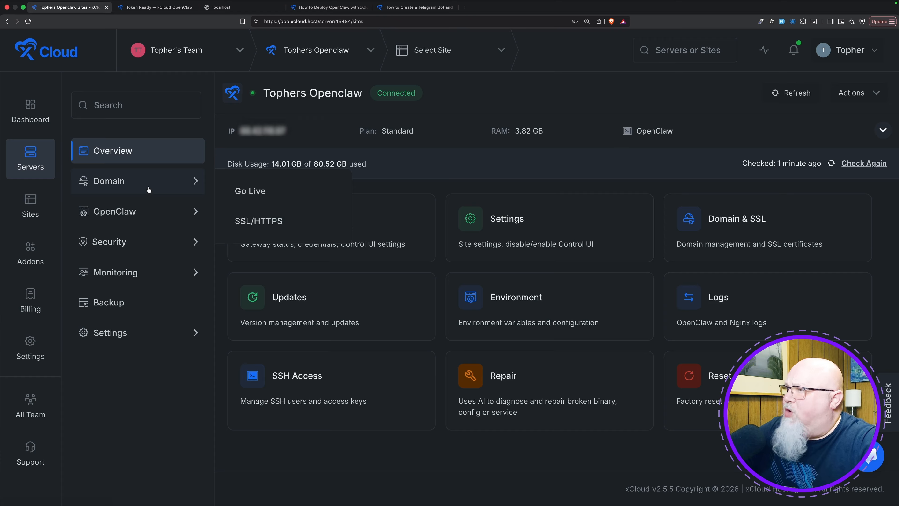
{"action": "mouse_move", "coordinate": [145, 269]}
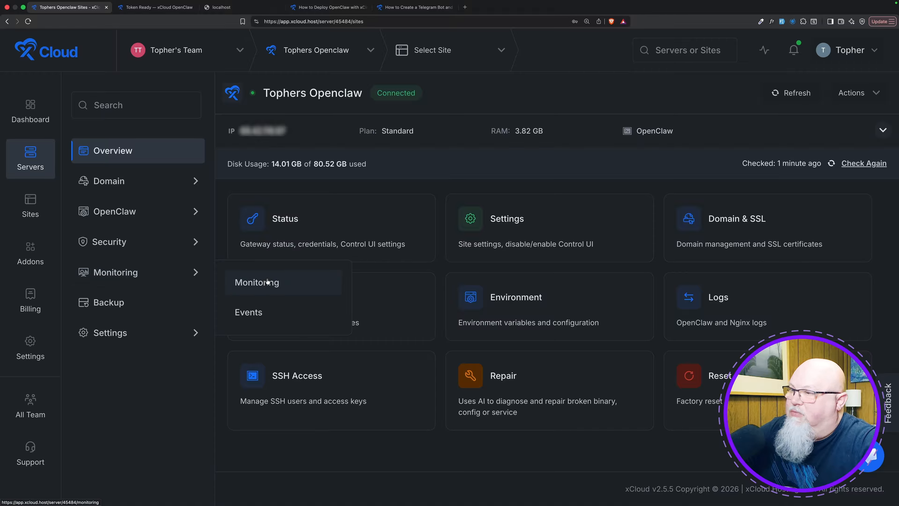
{"action": "left_click", "coordinate": [258, 319]}
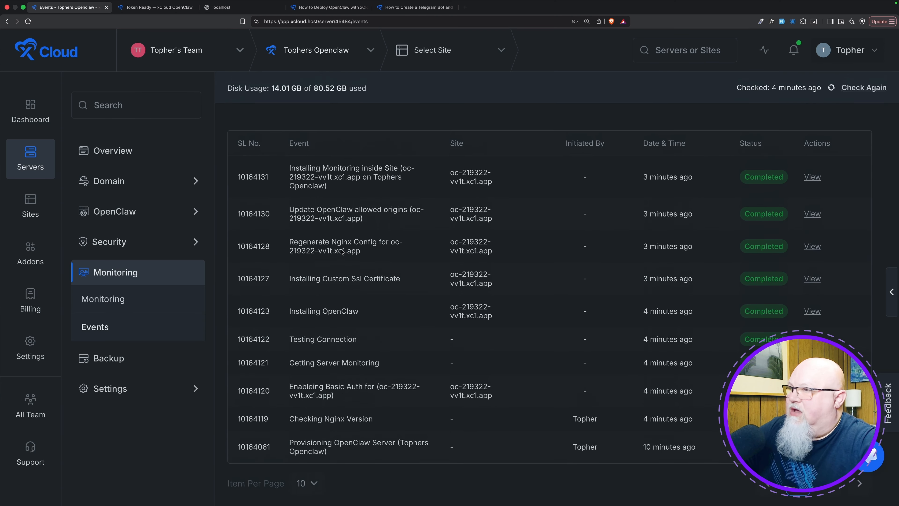
{"action": "scroll", "coordinate": [340, 208], "scroll_direction": "up", "scroll_amount": 2}
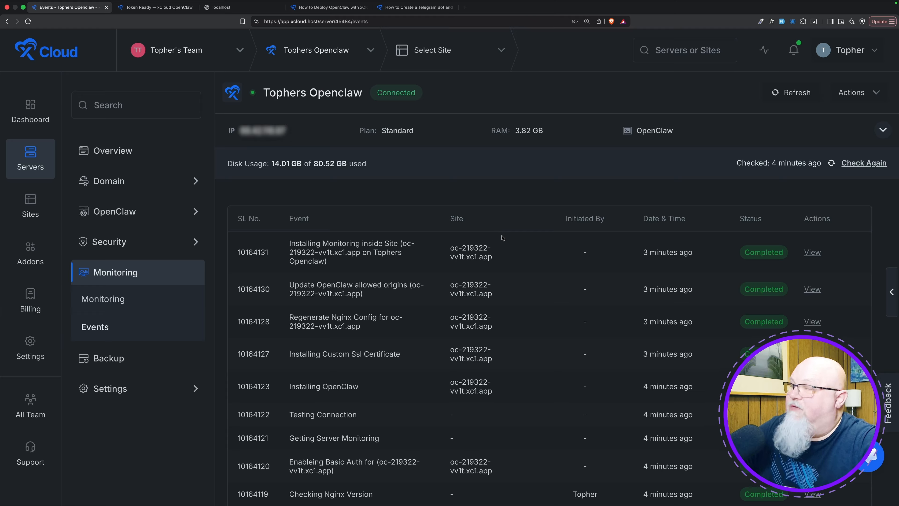
Open OpenClaw's Status page and review the gateway status, Control UI credentials, Basic Auth credentials and Control UI Mode.
{"action": "mouse_move", "coordinate": [115, 216]}
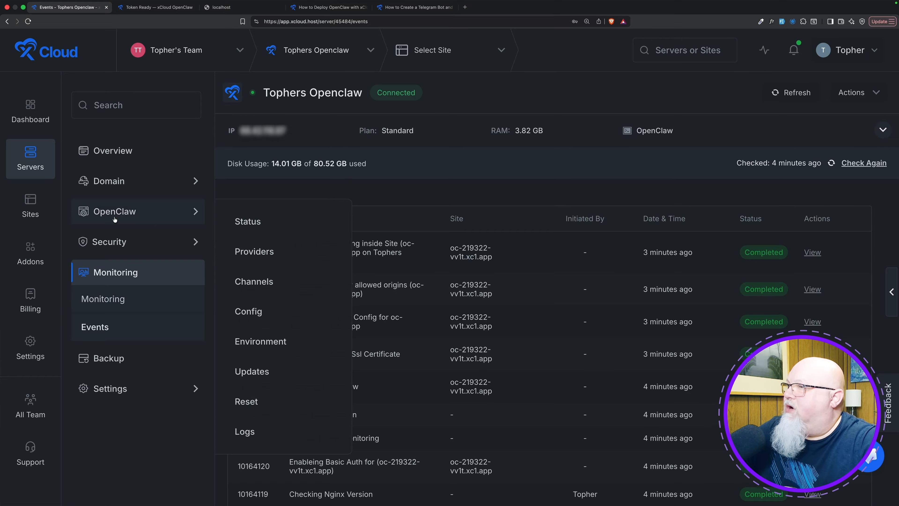
{"action": "left_click", "coordinate": [248, 223]}
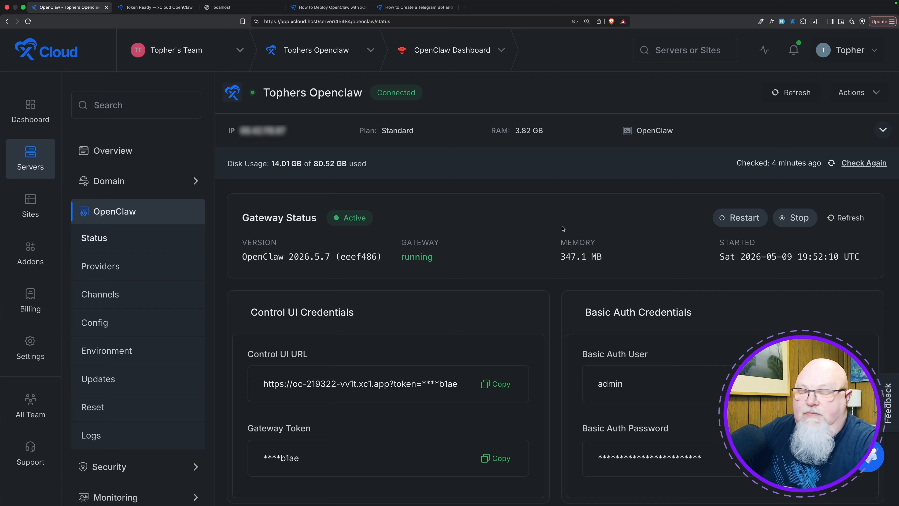
{"action": "scroll", "coordinate": [483, 259], "scroll_direction": "down", "scroll_amount": 4}
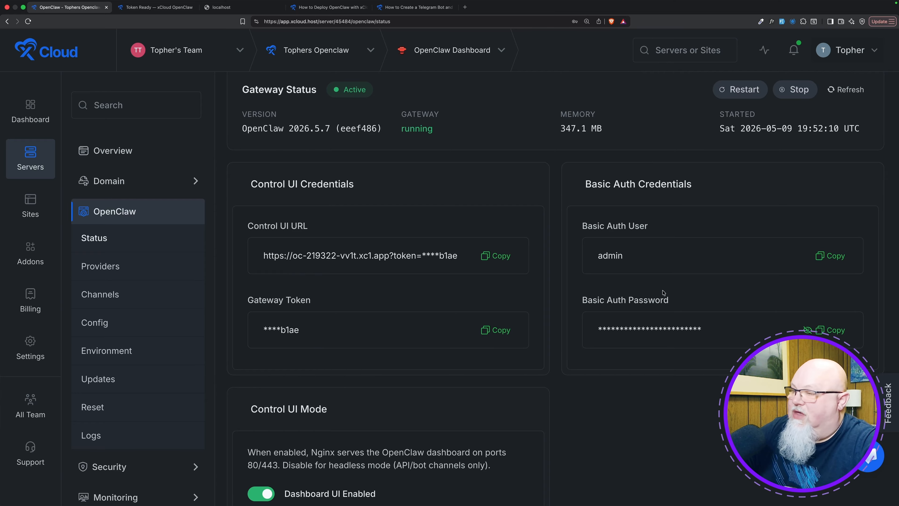
{"action": "scroll", "coordinate": [663, 293], "scroll_direction": "down", "scroll_amount": 5}
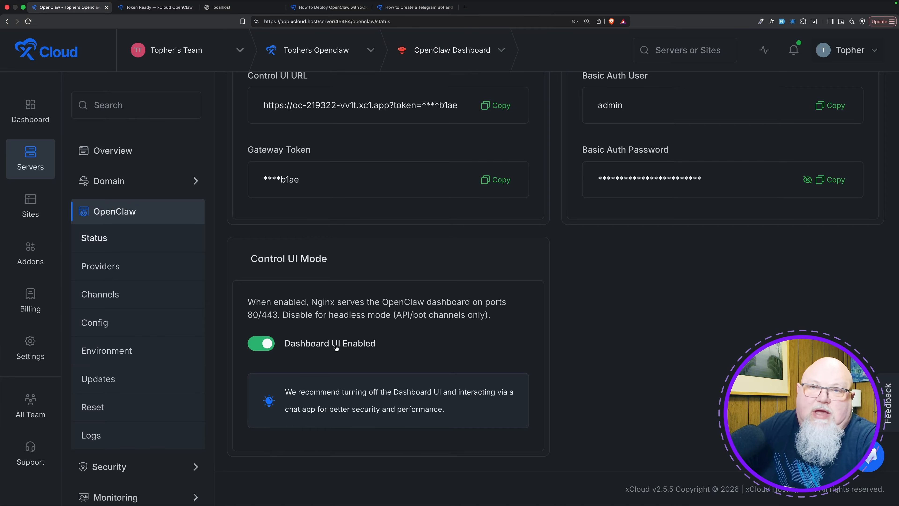
{"action": "scroll", "coordinate": [334, 347], "scroll_direction": "up", "scroll_amount": 4}
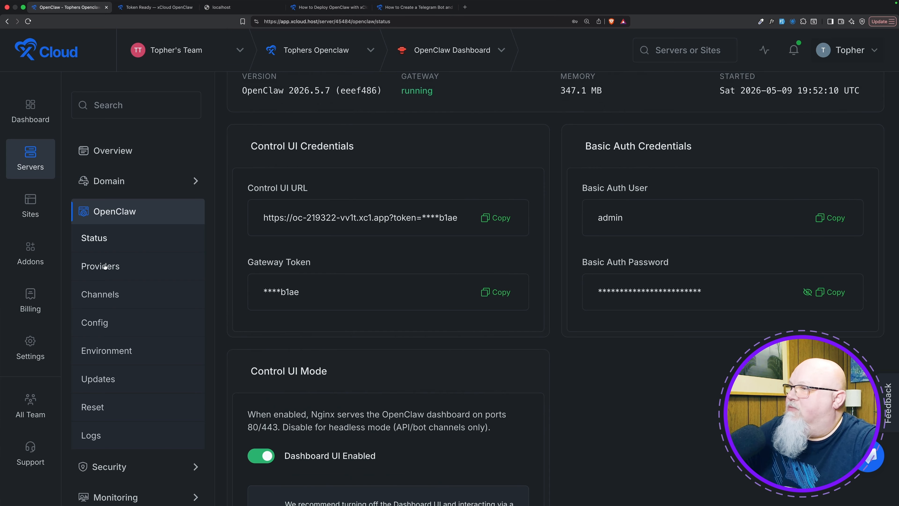
Open OpenClaw's Providers page and review the current AI provider and the Change Provider settings.
{"action": "left_click", "coordinate": [142, 271]}
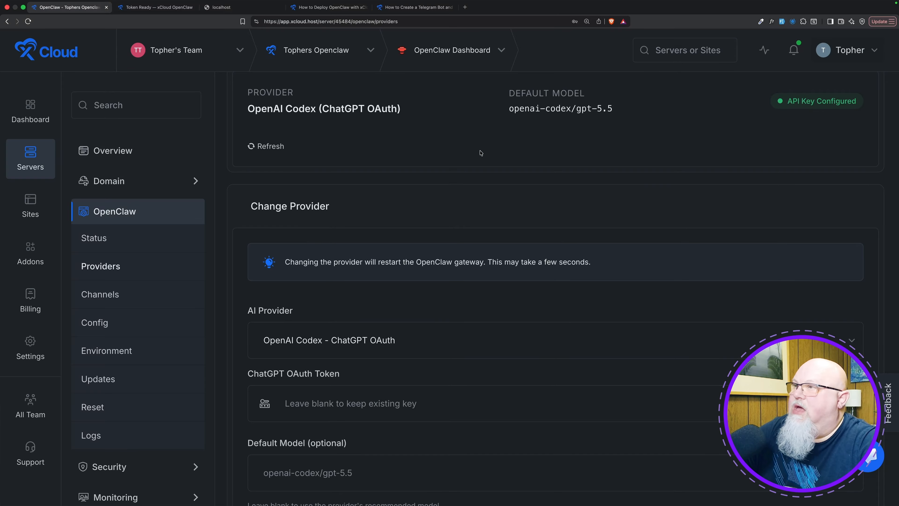
{"action": "scroll", "coordinate": [480, 153], "scroll_direction": "down", "scroll_amount": 3}
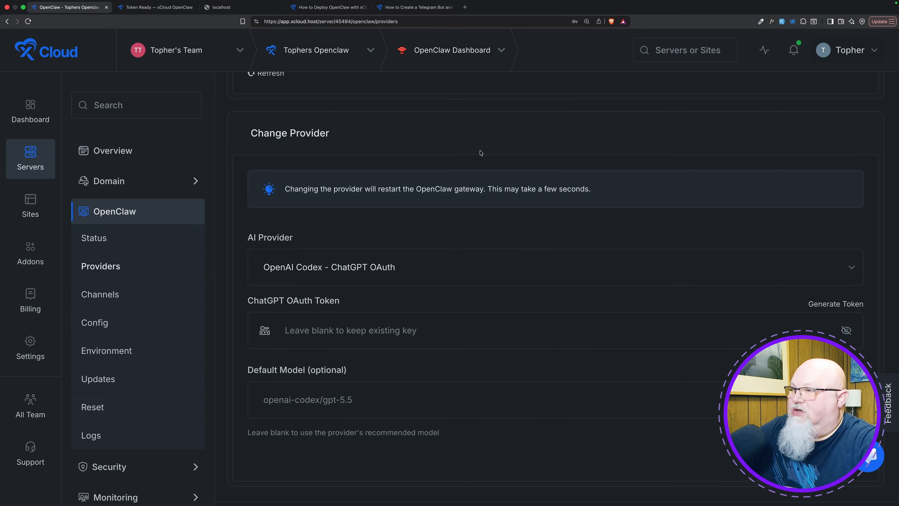
{"action": "scroll", "coordinate": [412, 255], "scroll_direction": "down", "scroll_amount": 2}
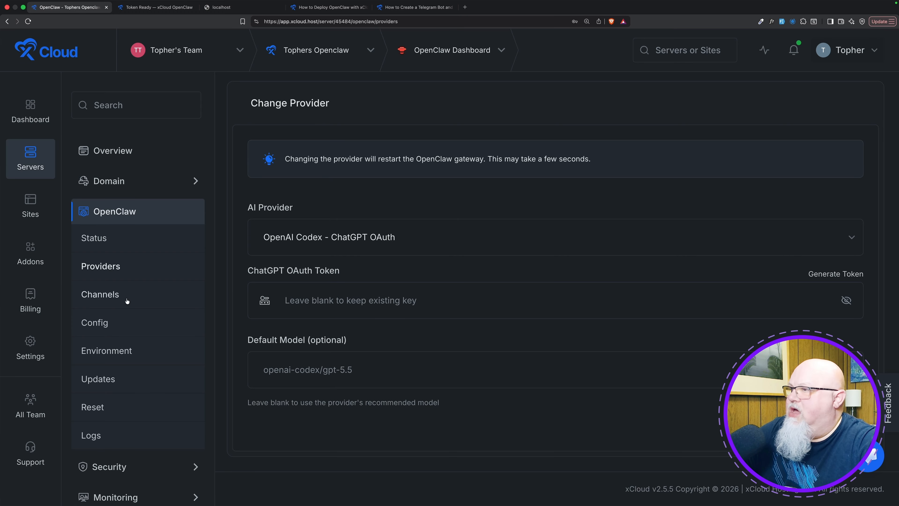
Open OpenClaw's Channels page and review the Telegram setup instructions, connection status, and bot token and user ID fields.
{"action": "left_click", "coordinate": [116, 297]}
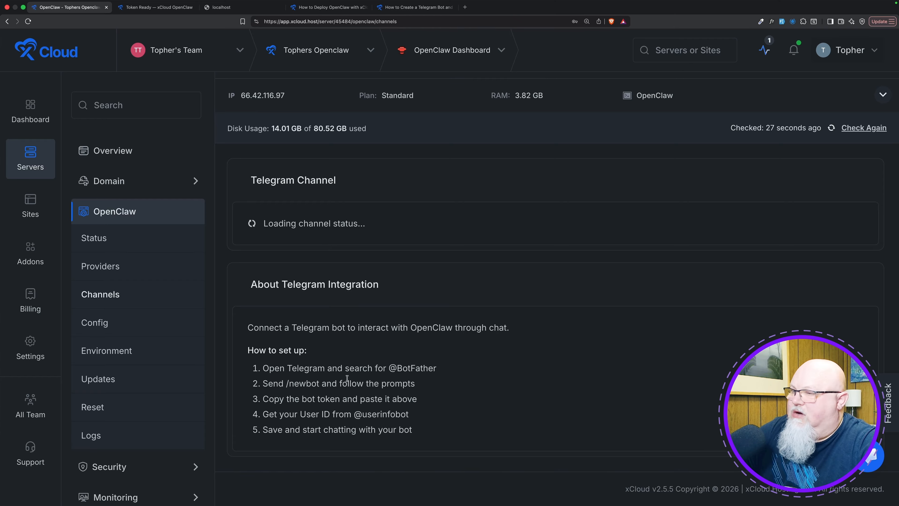
{"action": "left_click_drag", "start_coordinate": [244, 369], "coordinate": [429, 435]}
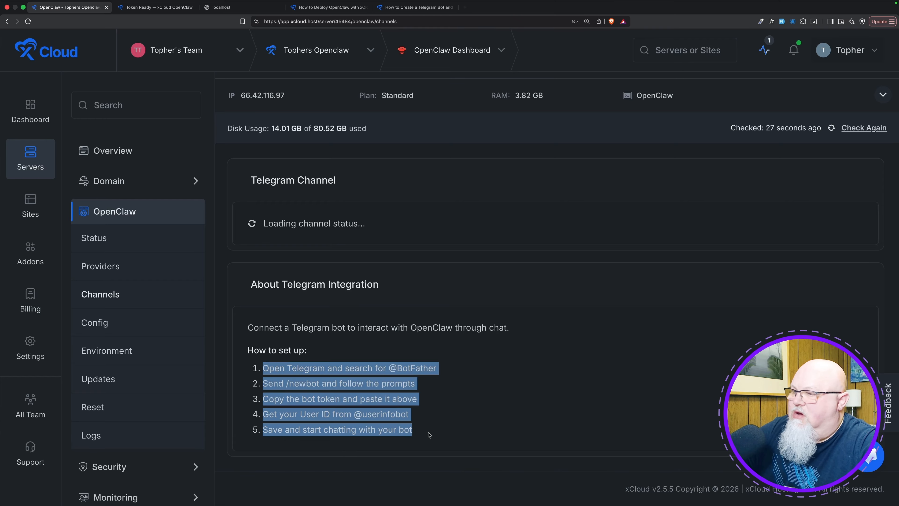
{"action": "left_click", "coordinate": [429, 435]}
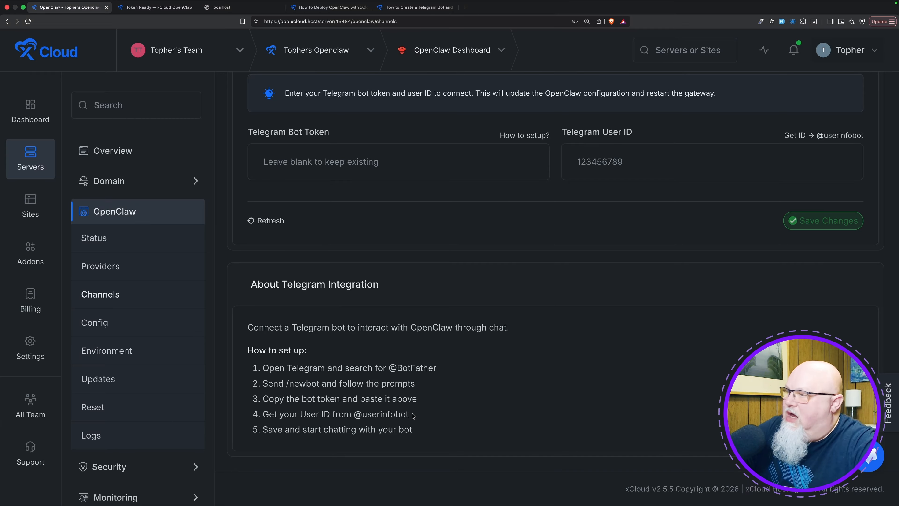
{"action": "scroll", "coordinate": [412, 383], "scroll_direction": "up", "scroll_amount": 1}
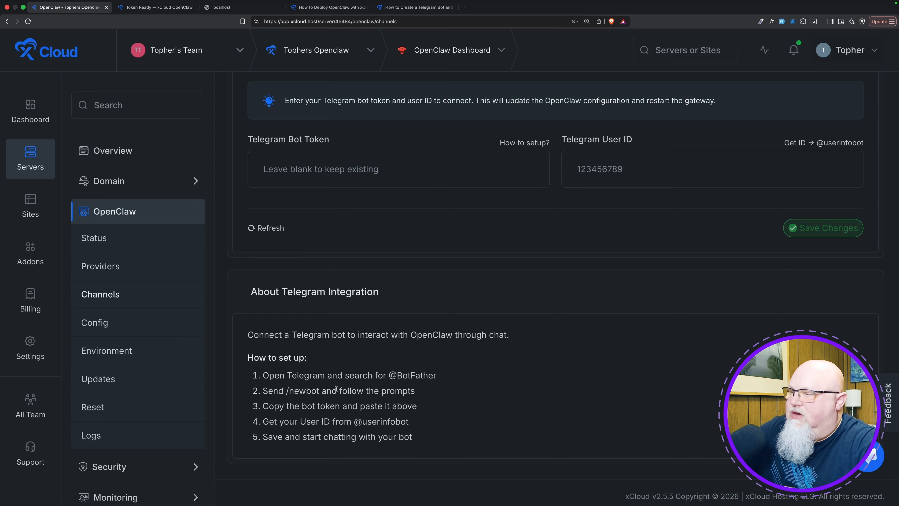
{"action": "scroll", "coordinate": [419, 262], "scroll_direction": "up", "scroll_amount": 3}
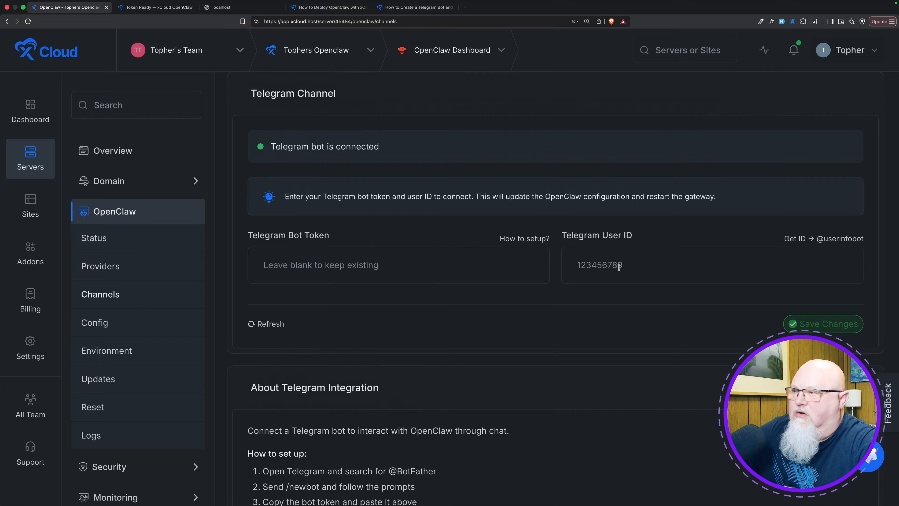
Open OpenClaw's Config page and look through the openclaw.json file from the gateway settings to the end.
{"action": "left_click", "coordinate": [95, 322]}
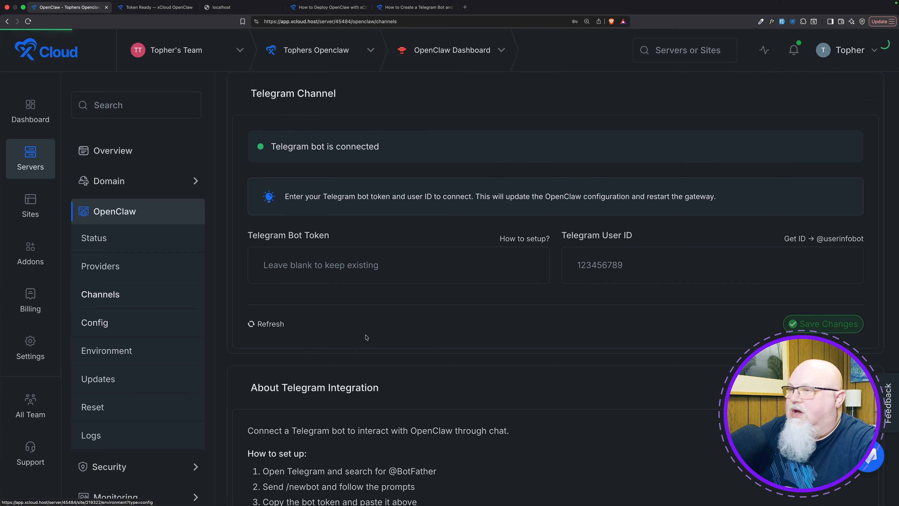
{"action": "scroll", "coordinate": [540, 318], "scroll_direction": "down", "scroll_amount": 5}
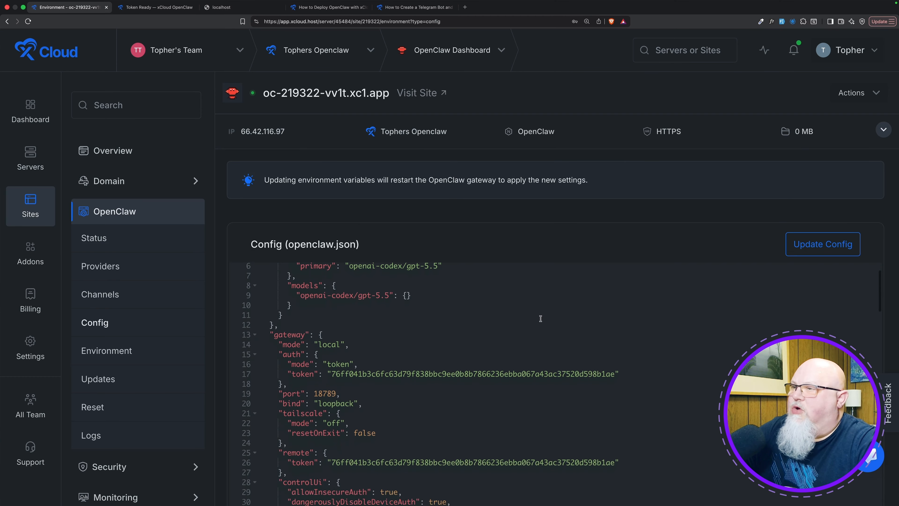
{"action": "scroll", "coordinate": [541, 319], "scroll_direction": "down", "scroll_amount": 20}
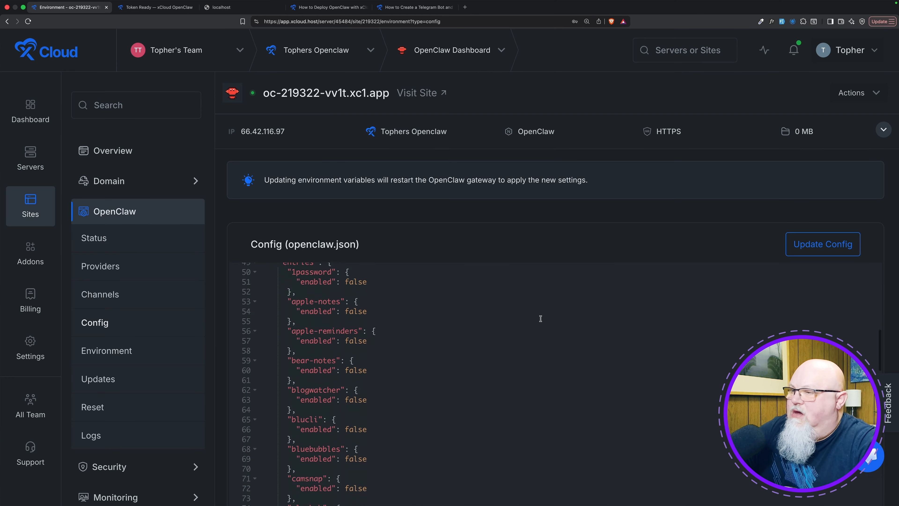
{"action": "scroll", "coordinate": [540, 318], "scroll_direction": "down", "scroll_amount": 20}
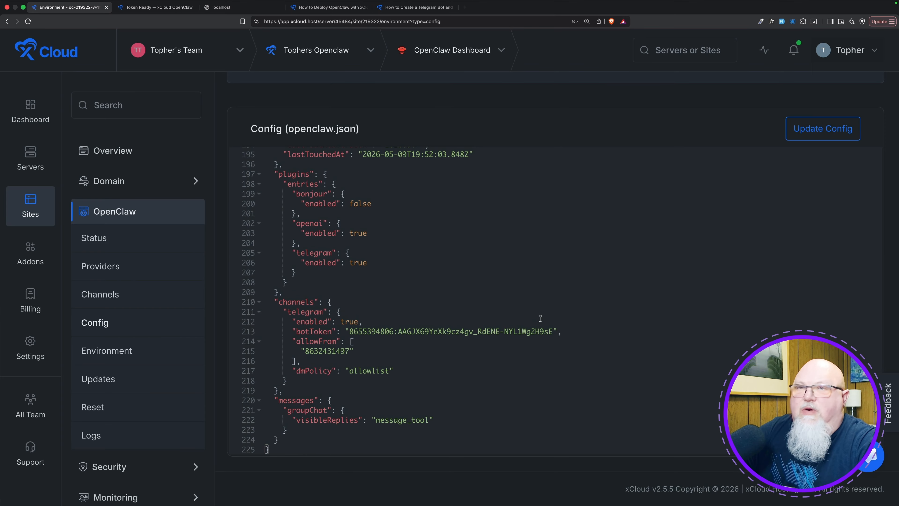
{"action": "scroll", "coordinate": [540, 319], "scroll_direction": "up", "scroll_amount": 20}
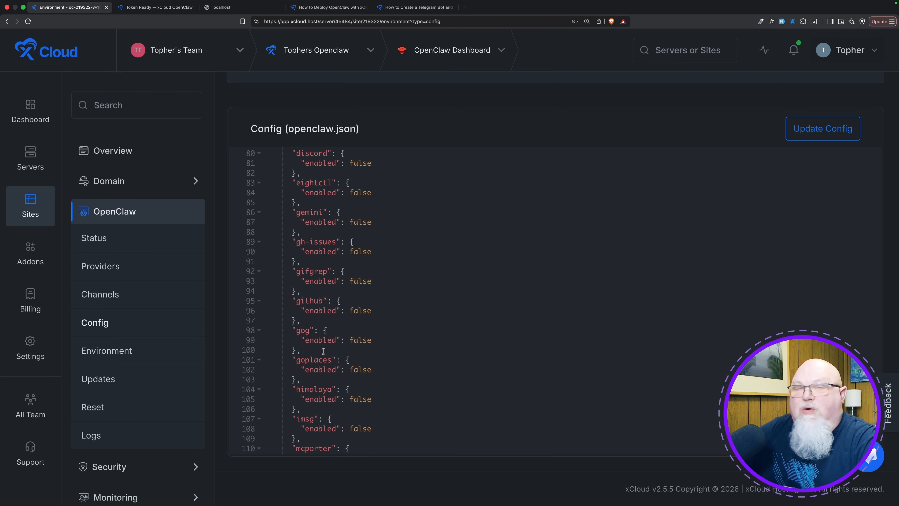
View OpenClaw's Environment (.env) editor, and check the installed version and version status on the Updates page.
{"action": "left_click", "coordinate": [104, 350]}
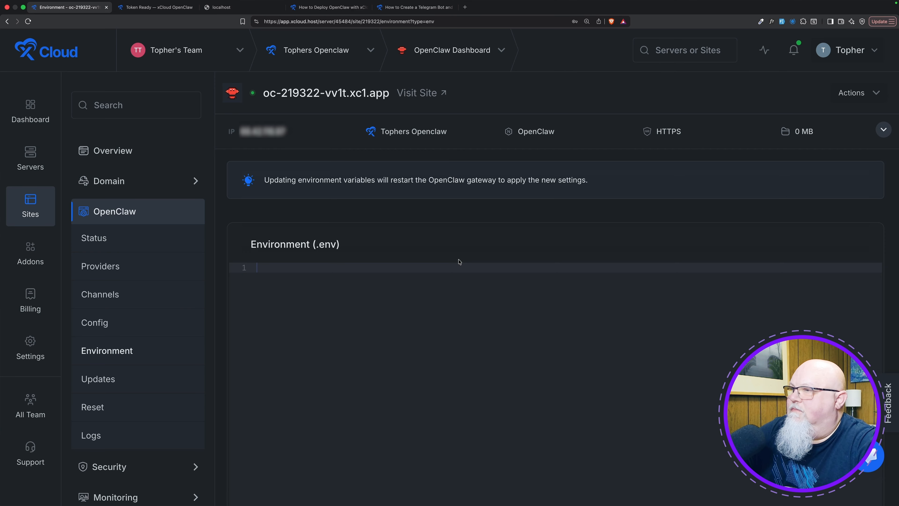
{"action": "scroll", "coordinate": [401, 295], "scroll_direction": "down", "scroll_amount": 3}
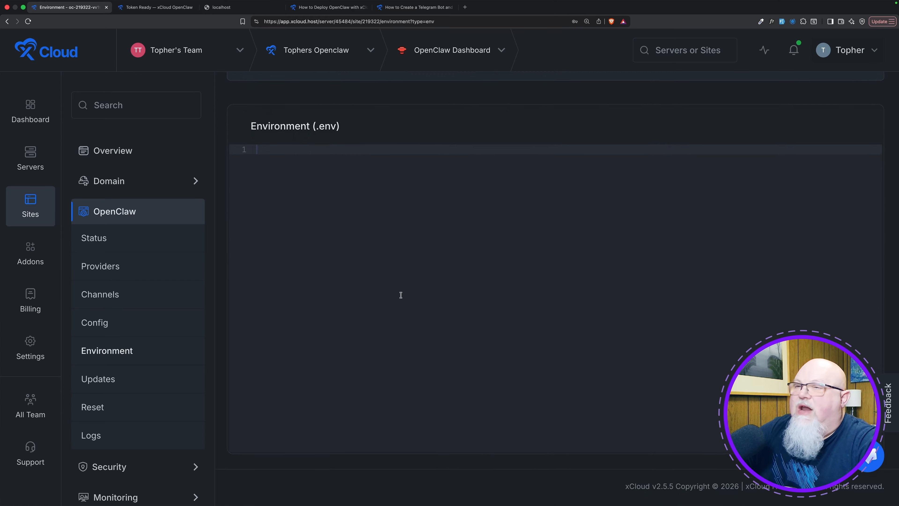
{"action": "scroll", "coordinate": [401, 295], "scroll_direction": "up", "scroll_amount": 4}
{"action": "scroll", "coordinate": [401, 295], "scroll_direction": "down", "scroll_amount": 1}
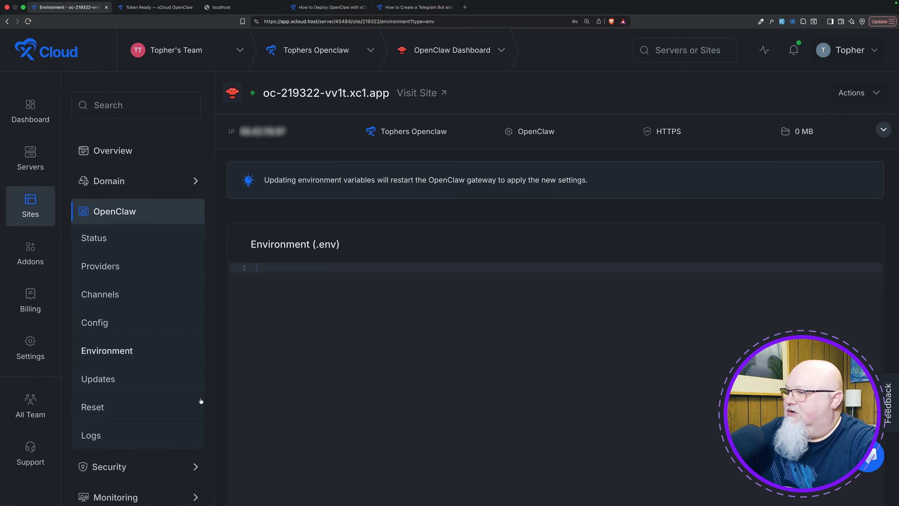
{"action": "left_click", "coordinate": [101, 376]}
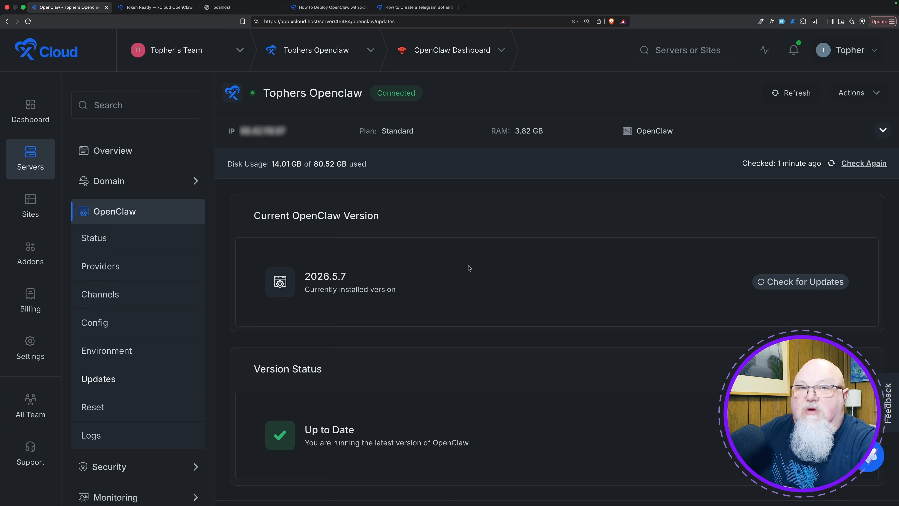
Open OpenClaw's Reset page and review the Danger Zone details and the Reset Configuration options.
{"action": "scroll", "coordinate": [469, 268], "scroll_direction": "down", "scroll_amount": 2}
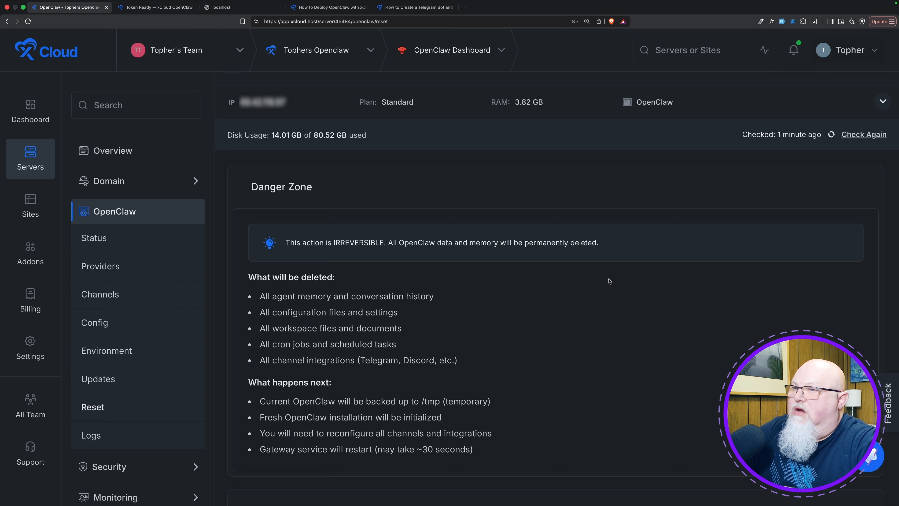
{"action": "scroll", "coordinate": [608, 281], "scroll_direction": "down", "scroll_amount": 10}
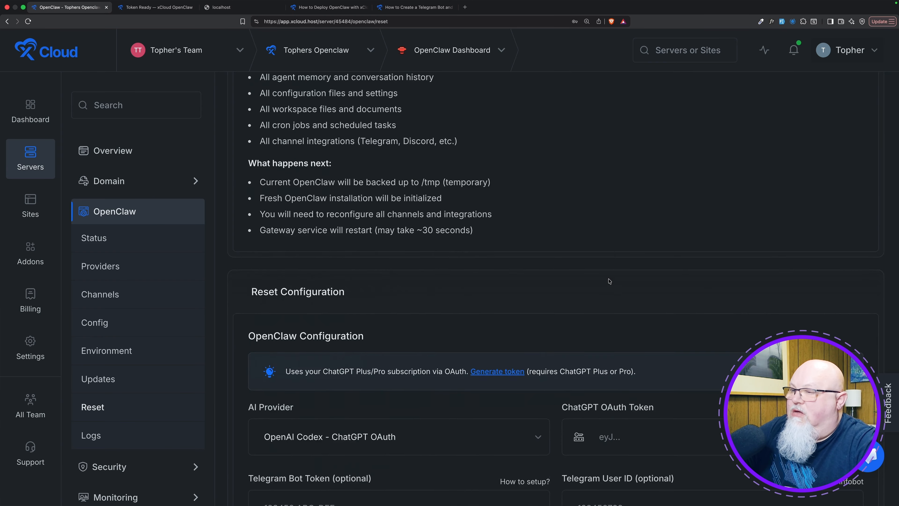
{"action": "scroll", "coordinate": [608, 280], "scroll_direction": "down", "scroll_amount": 3}
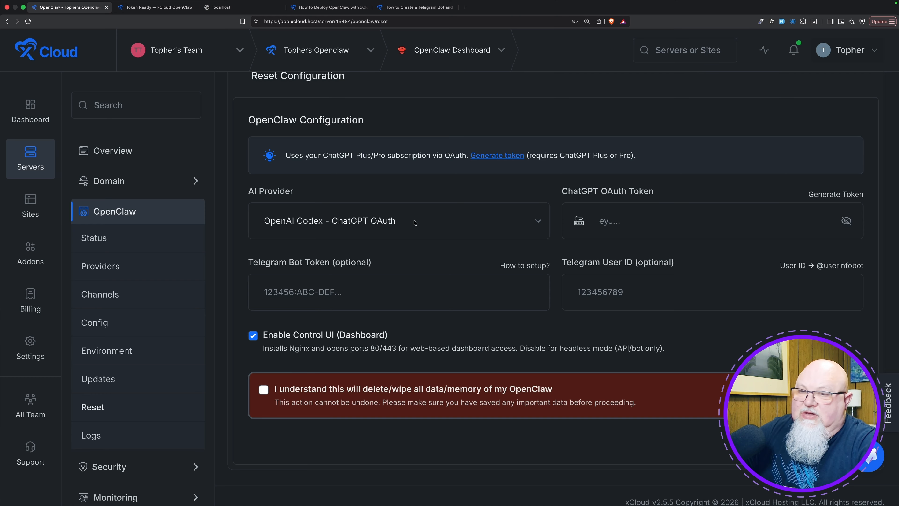
{"action": "scroll", "coordinate": [415, 223], "scroll_direction": "up", "scroll_amount": 11}
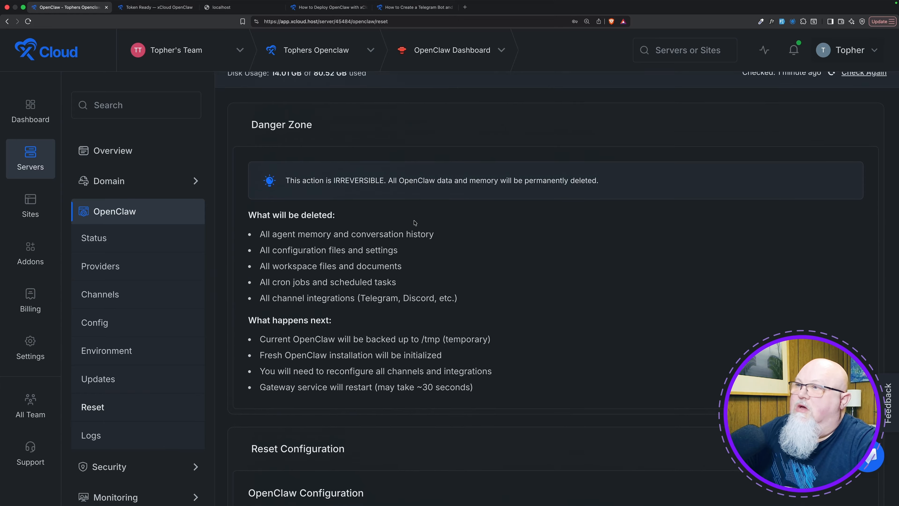
{"action": "scroll", "coordinate": [415, 222], "scroll_direction": "up", "scroll_amount": 1}
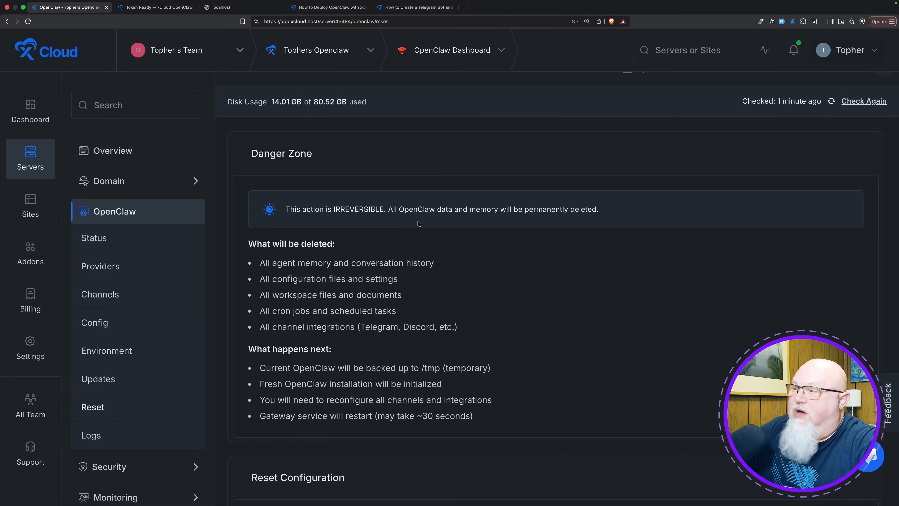
{"action": "scroll", "coordinate": [421, 239], "scroll_direction": "down", "scroll_amount": 10}
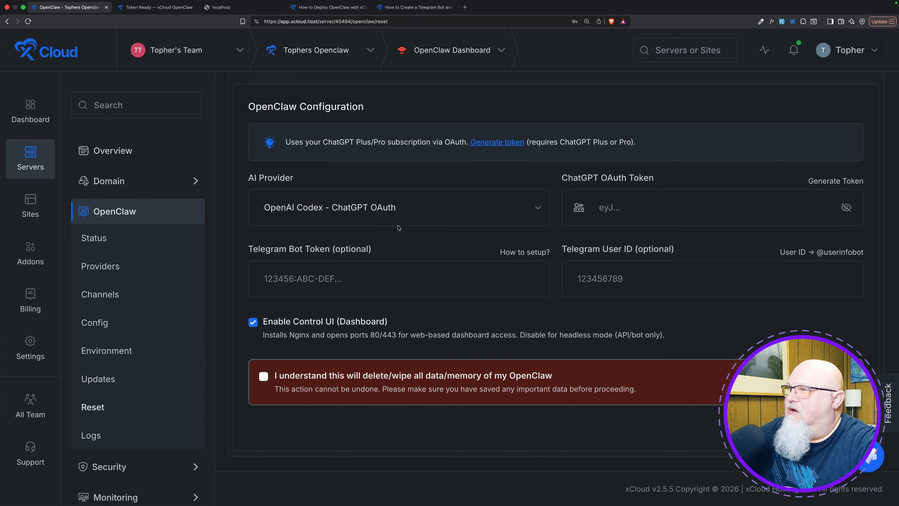
Open OpenClaw's Logs page and look through the gateway log entries.
{"action": "left_click", "coordinate": [95, 435]}
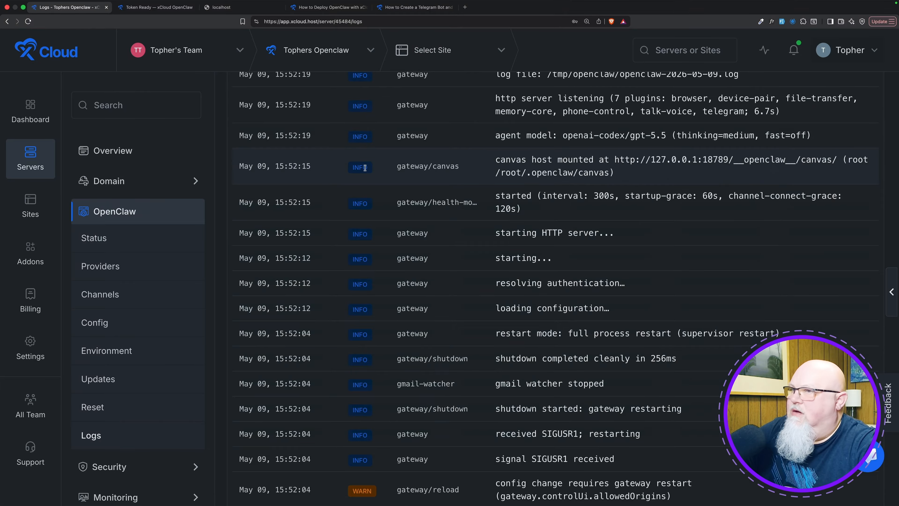
{"action": "scroll", "coordinate": [586, 262], "scroll_direction": "up", "scroll_amount": 15}
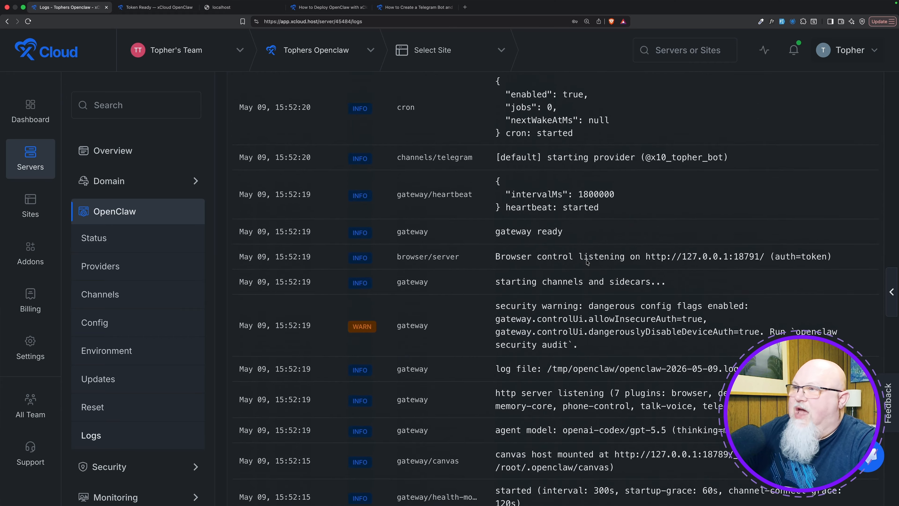
{"action": "scroll", "coordinate": [587, 261], "scroll_direction": "down", "scroll_amount": 20}
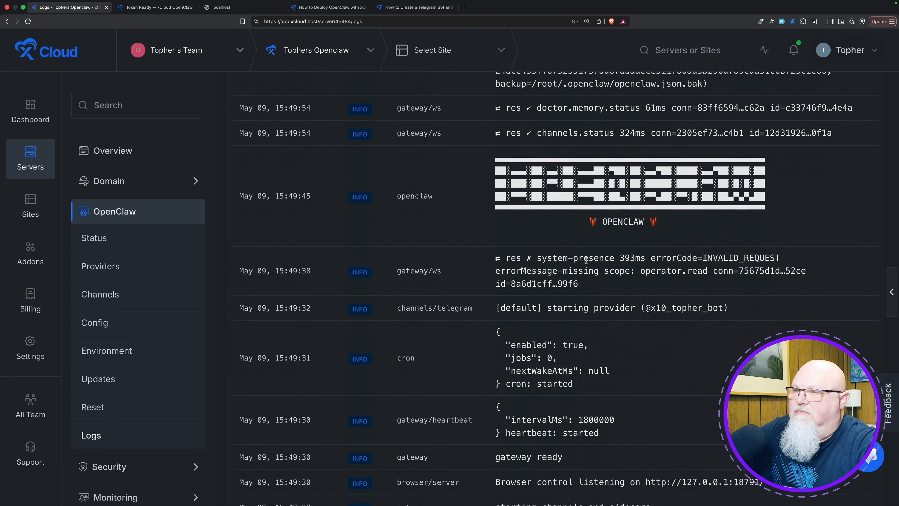
{"action": "scroll", "coordinate": [586, 261], "scroll_direction": "up", "scroll_amount": 20}
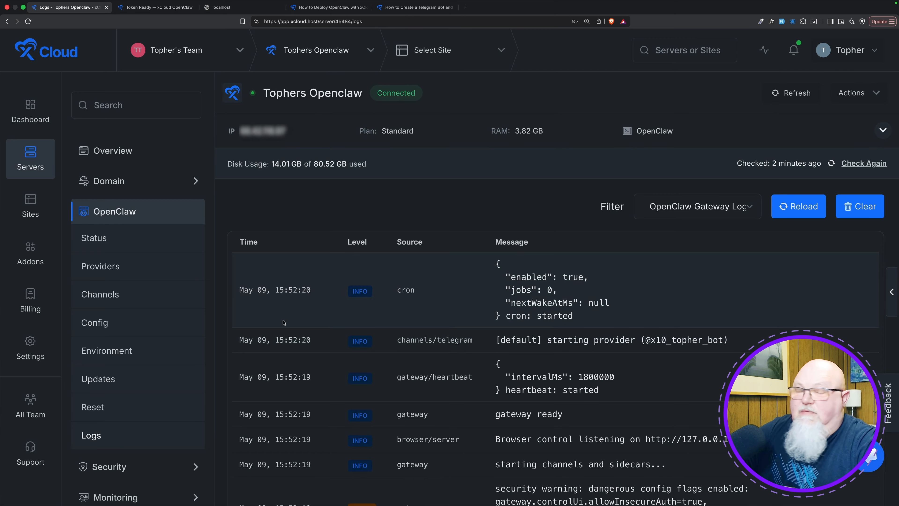
Copy the Control UI URL containing the gateway token from OpenClaw's Status page and load it in a new browser tab.
{"action": "scroll", "coordinate": [127, 368], "scroll_direction": "down", "scroll_amount": 1}
{"action": "scroll", "coordinate": [127, 368], "scroll_direction": "down", "scroll_amount": 4}
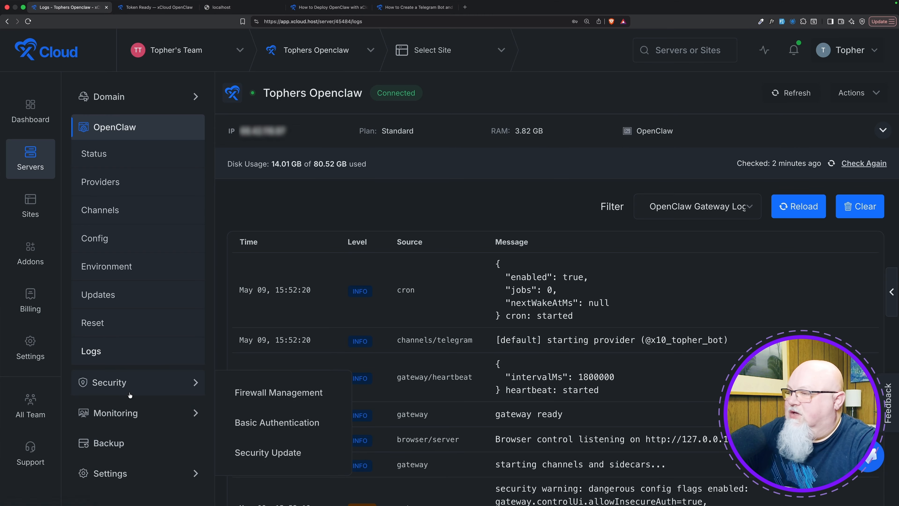
{"action": "scroll", "coordinate": [126, 299], "scroll_direction": "up", "scroll_amount": 5}
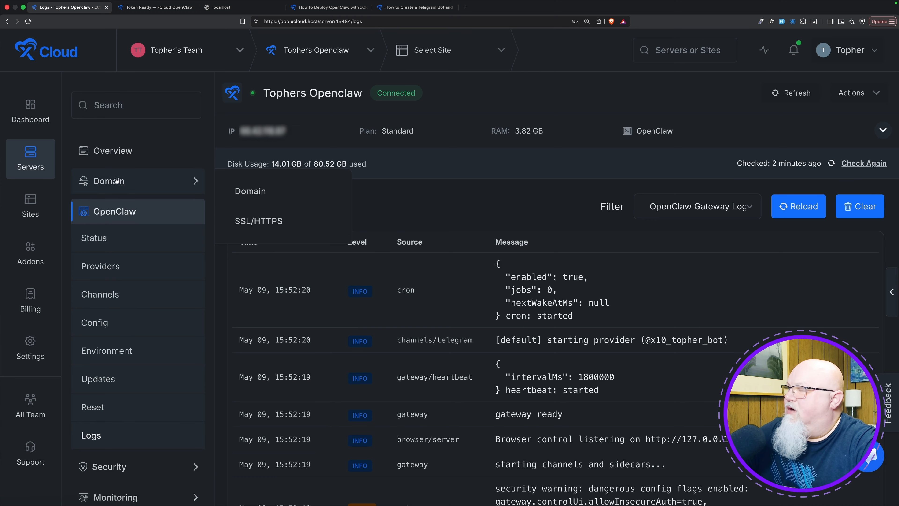
{"action": "left_click", "coordinate": [113, 243]}
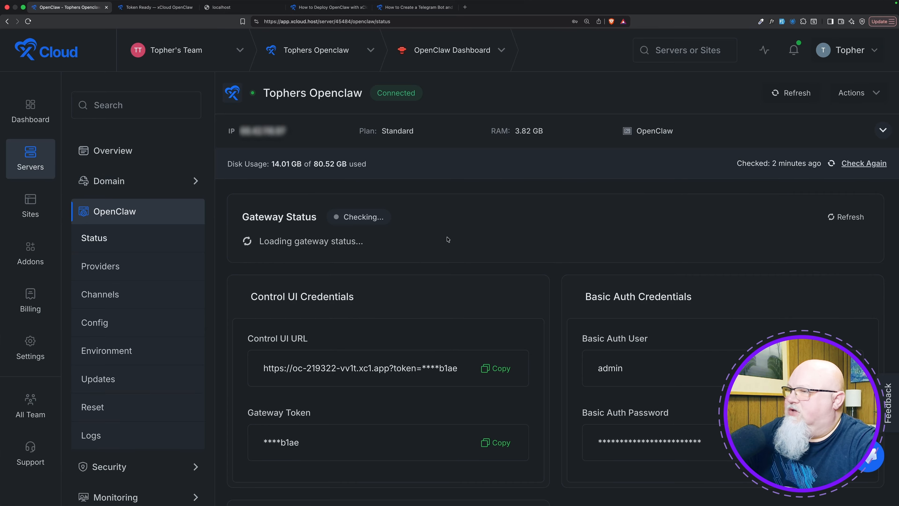
{"action": "left_click", "coordinate": [494, 369]}
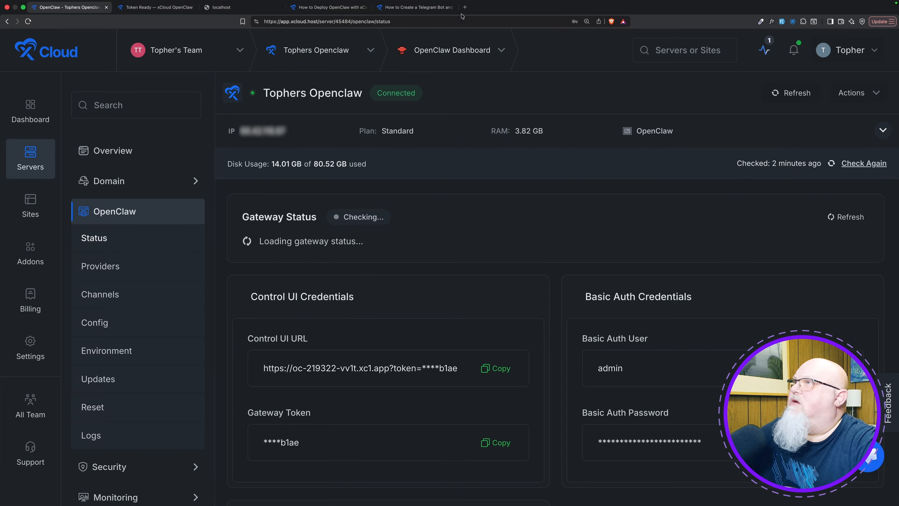
{"action": "left_click", "coordinate": [465, 7]}
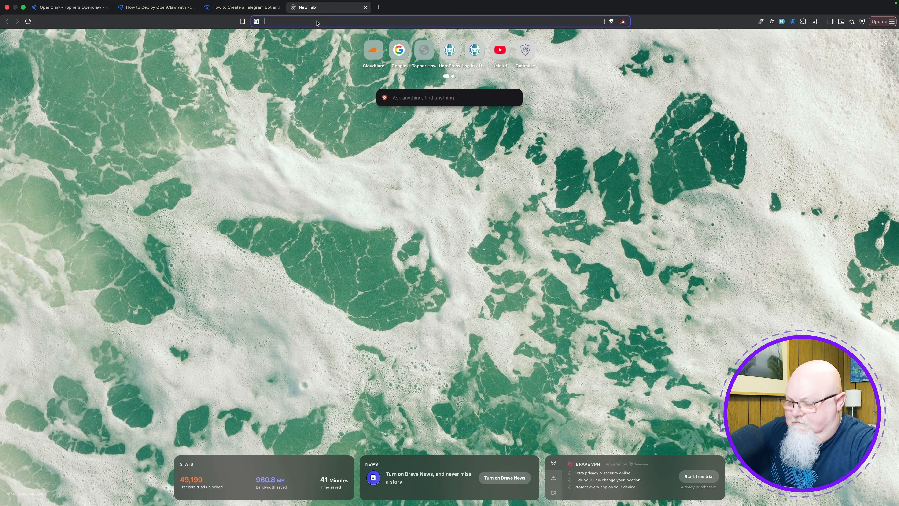
{"action": "key", "text": "super+v"}
{"action": "key", "text": "Return"}
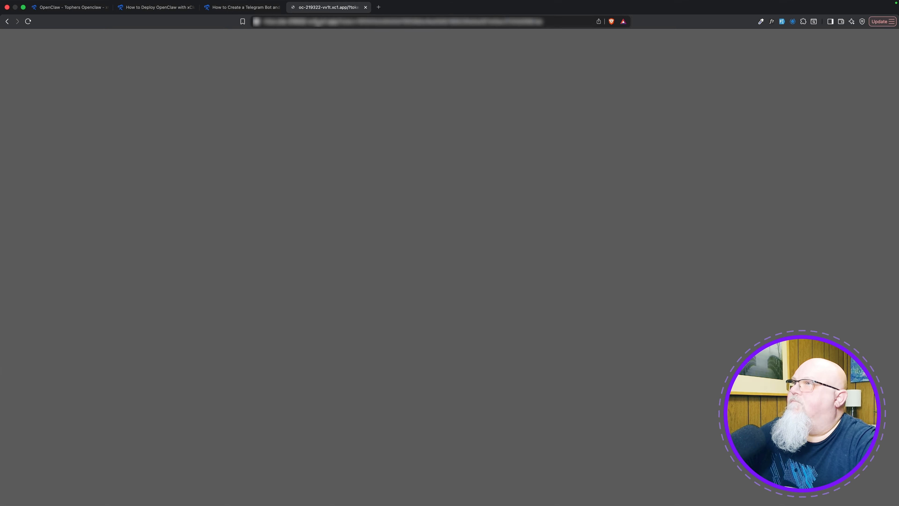
Sign in to the Control UI as admin with the Basic Auth password copied from the xCloud Status page, and decline saving the password.
{"action": "type", "text": "ad"}
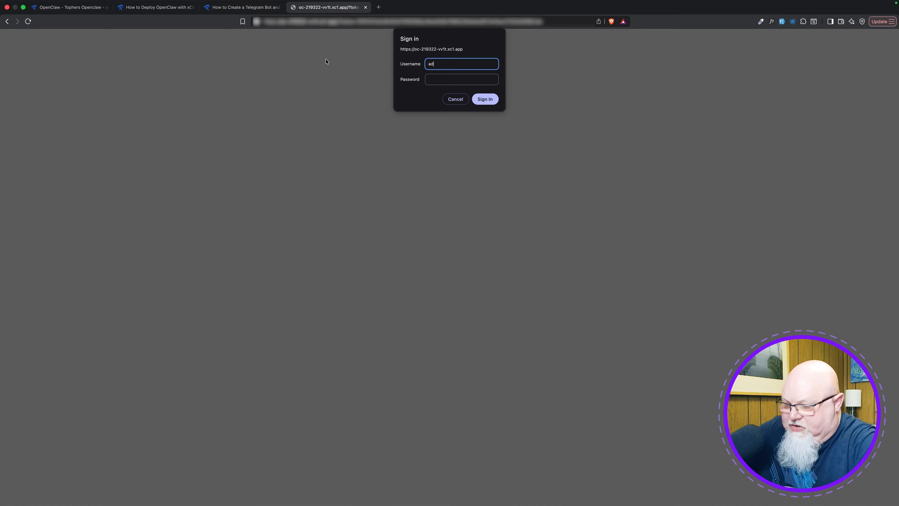
{"action": "type", "text": "min"}
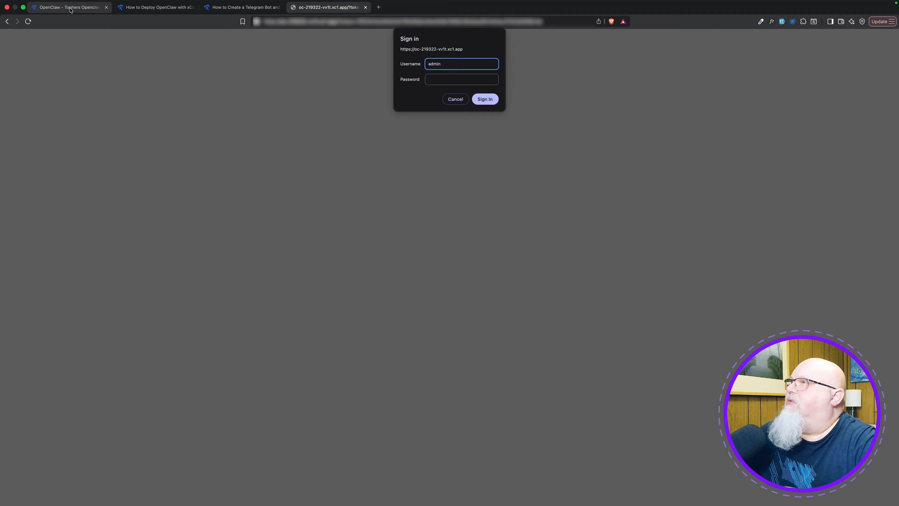
{"action": "left_click", "coordinate": [81, 7]}
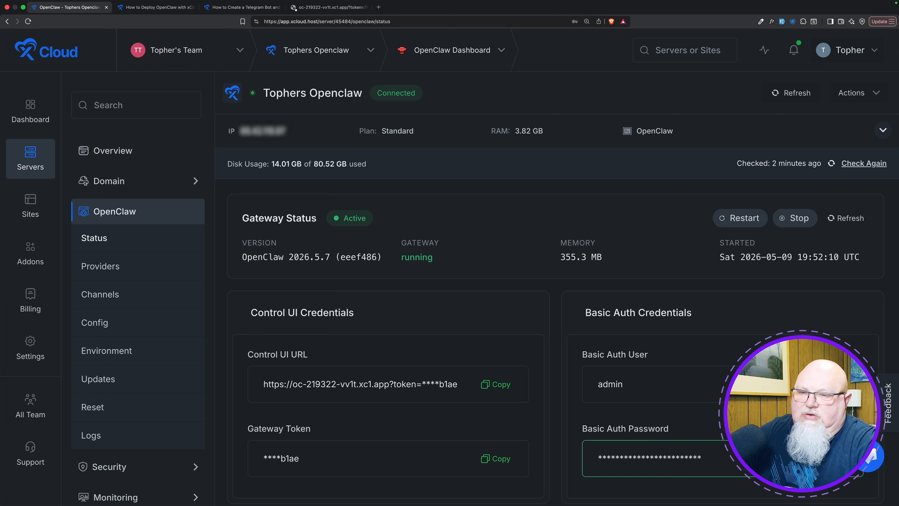
{"action": "left_click", "coordinate": [320, 11]}
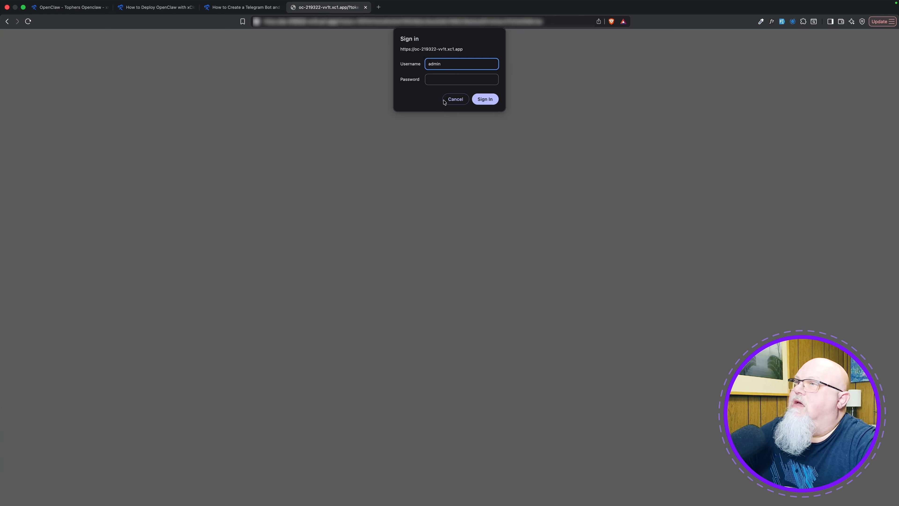
{"action": "left_click", "coordinate": [440, 80]}
{"action": "key", "text": "super+v"}
{"action": "key", "text": "Return"}
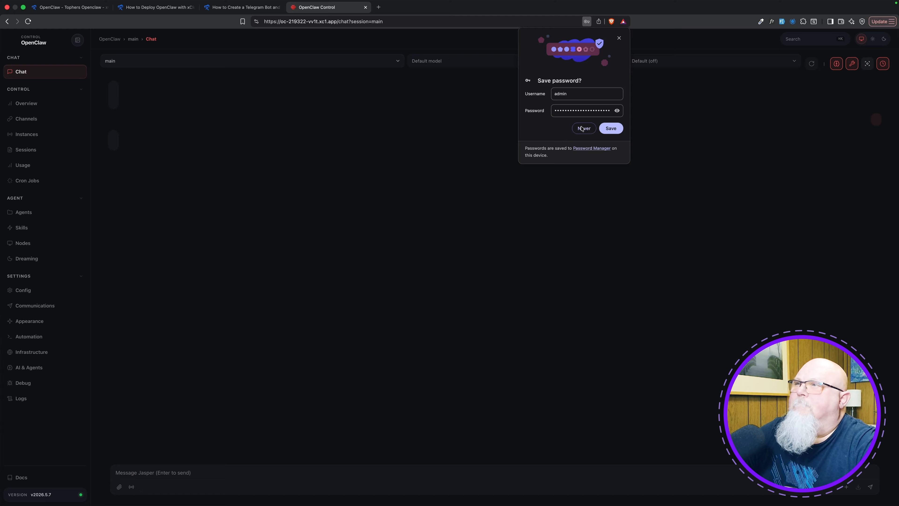
{"action": "left_click", "coordinate": [582, 128]}
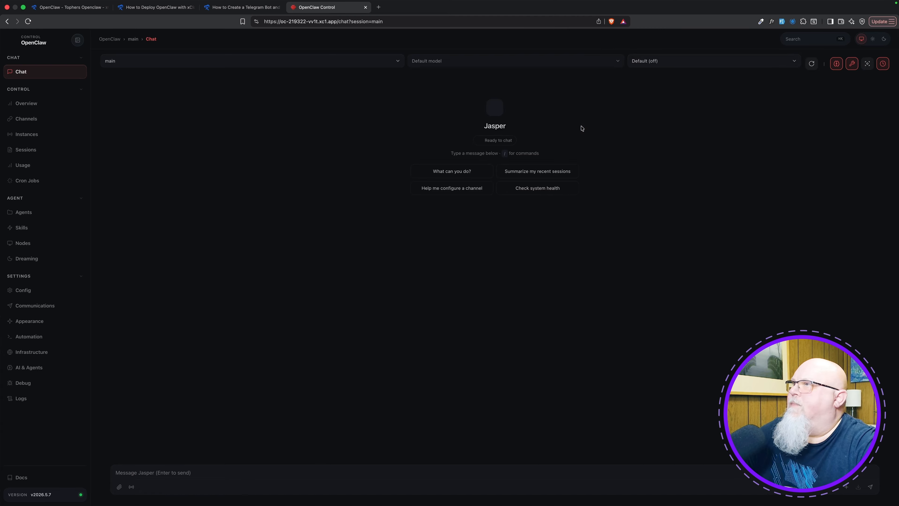
Enlarge the Control UI page and look through its full navigation list, from Chat down to the Settings entries and Logs.
{"action": "key", "text": "super+plus"}
{"action": "key", "text": "super+plus"}
{"action": "key", "text": "super+plus"}
{"action": "scroll", "coordinate": [83, 287], "scroll_direction": "down", "scroll_amount": 3}
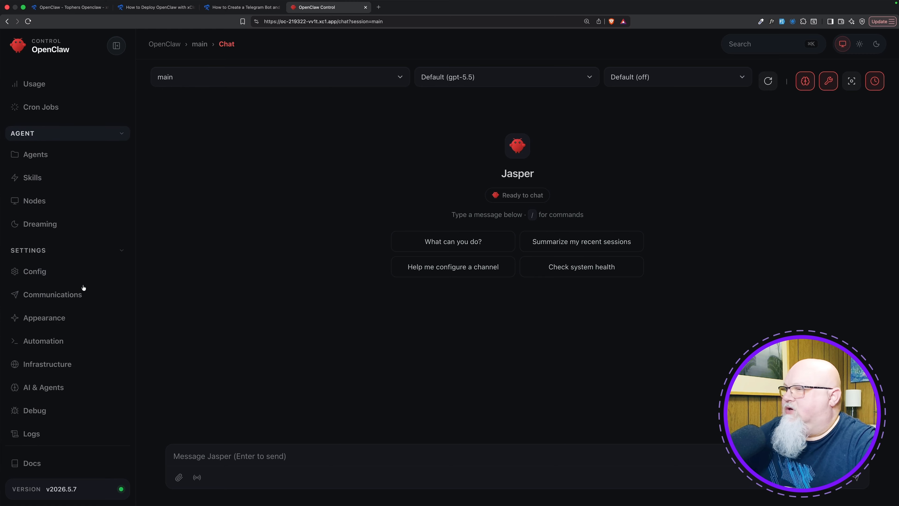
{"action": "scroll", "coordinate": [83, 288], "scroll_direction": "up", "scroll_amount": 4}
{"action": "scroll", "coordinate": [83, 287], "scroll_direction": "down", "scroll_amount": 4}
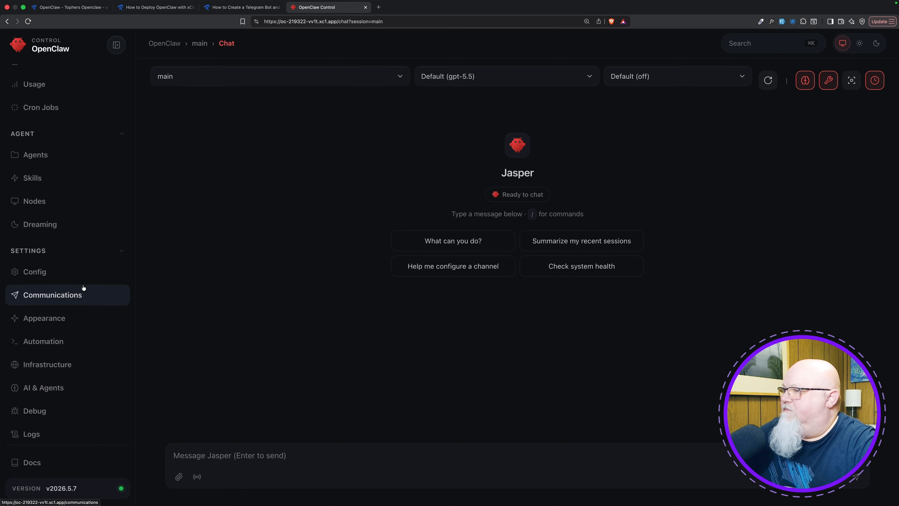
{"action": "scroll", "coordinate": [83, 288], "scroll_direction": "up", "scroll_amount": 4}
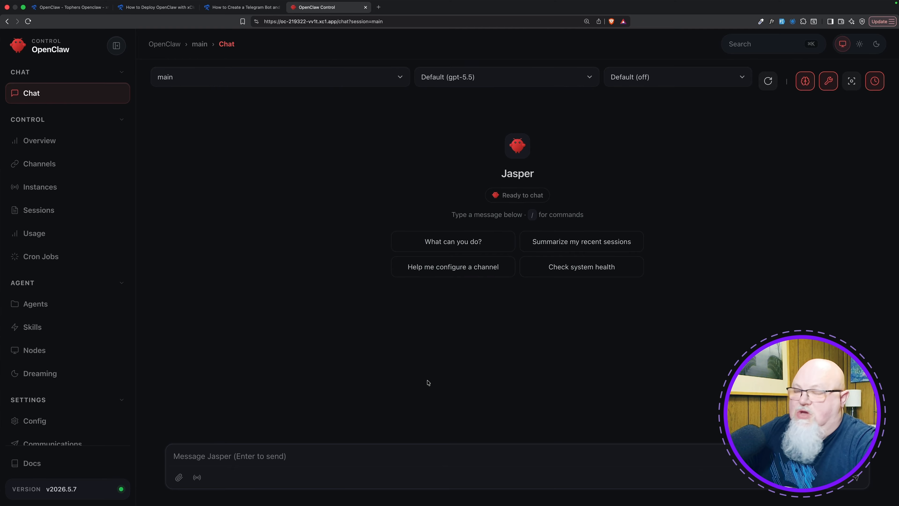
Switch to Telegram to review the bot's identity conversation, and return to the Control UI chat in the browser.
{"action": "key", "text": "super+Tab"}
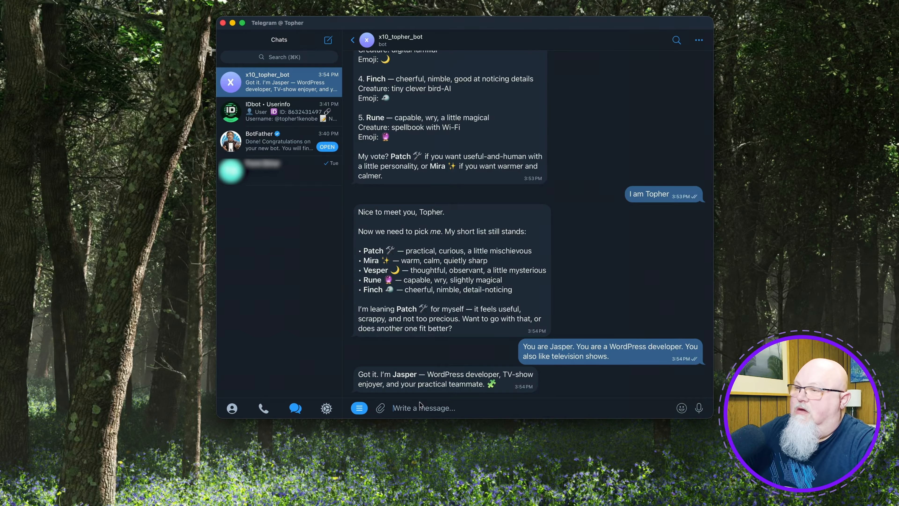
{"action": "scroll", "coordinate": [424, 362], "scroll_direction": "down", "scroll_amount": 1}
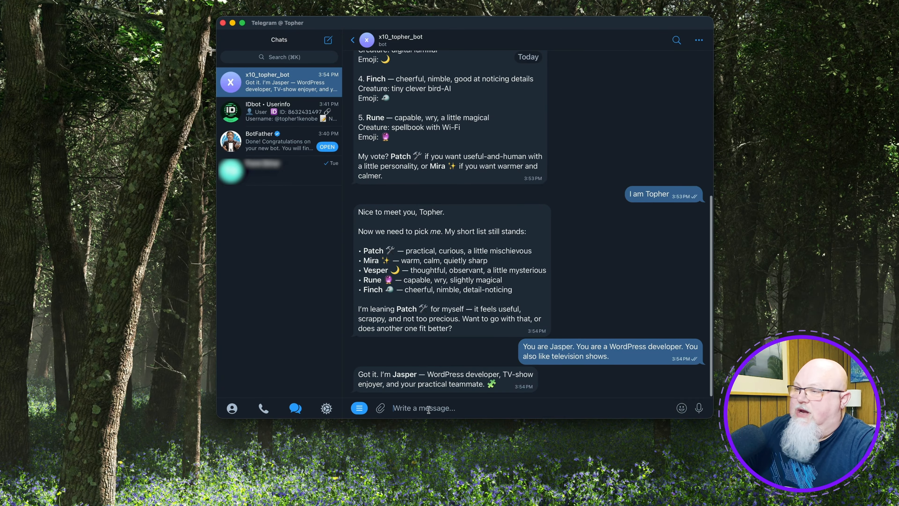
{"action": "key", "text": "super+Tab"}
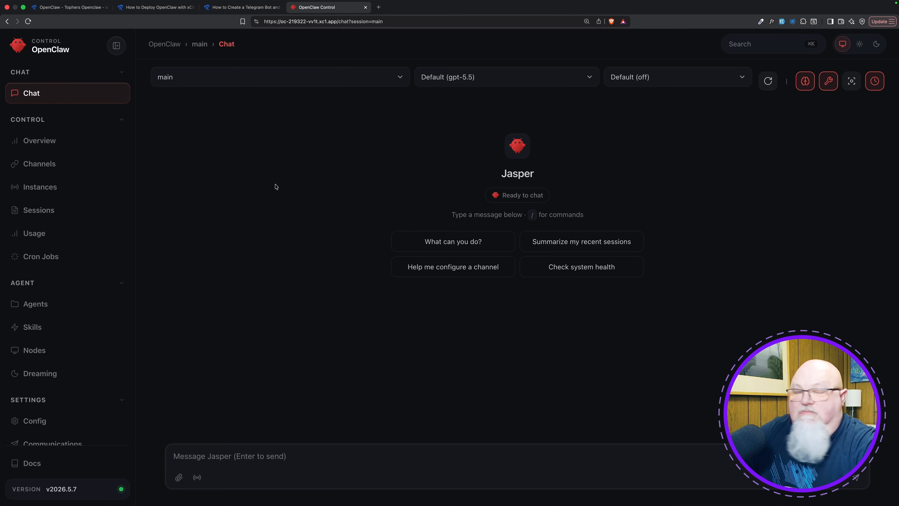
Open the Control UI's Overview page and review the gateway access, snapshot, usage cards and log sections.
{"action": "left_click", "coordinate": [39, 141]}
{"action": "scroll", "coordinate": [356, 319], "scroll_direction": "down", "scroll_amount": 5}
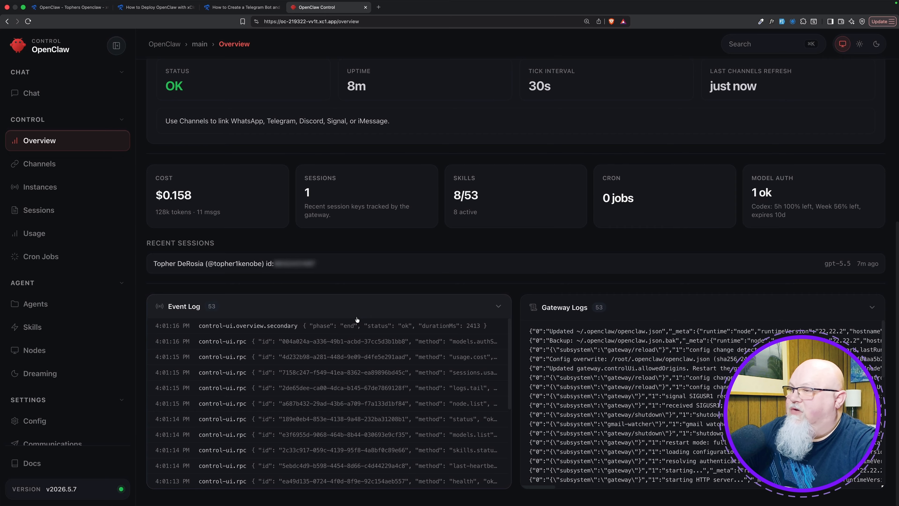
{"action": "scroll", "coordinate": [355, 316], "scroll_direction": "up", "scroll_amount": 5}
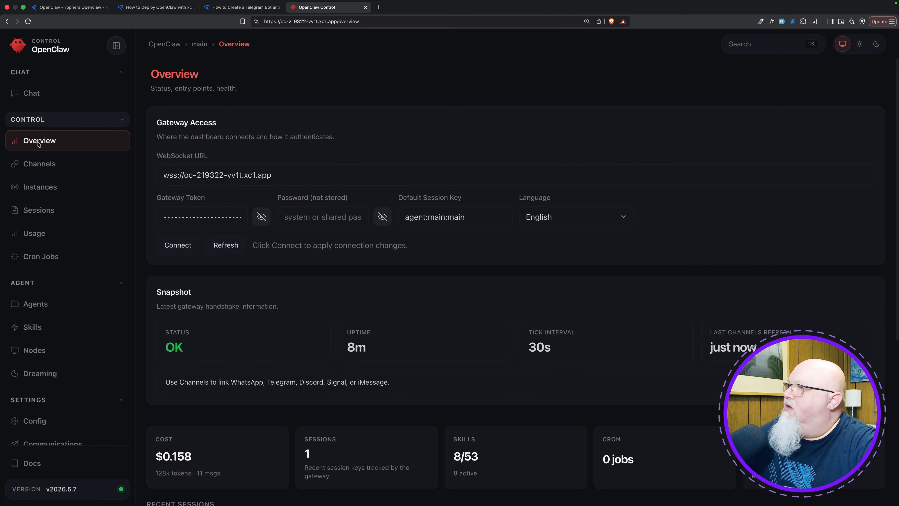
View the Control UI's Channels, Instances and Sessions pages in turn.
{"action": "left_click", "coordinate": [40, 164]}
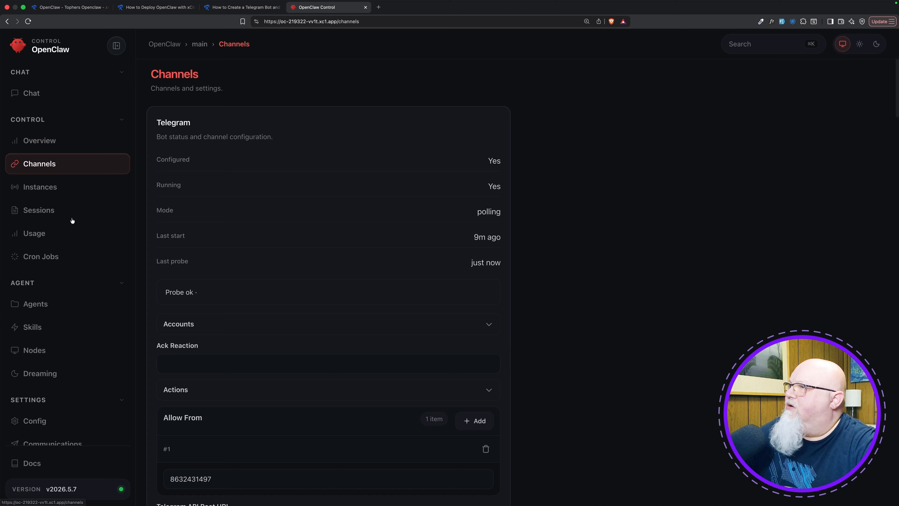
{"action": "left_click", "coordinate": [47, 192]}
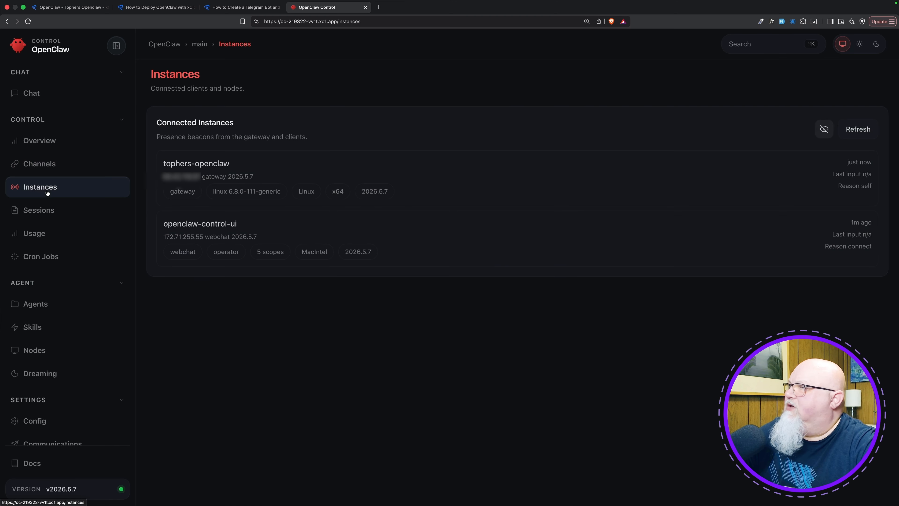
{"action": "left_click", "coordinate": [76, 211]}
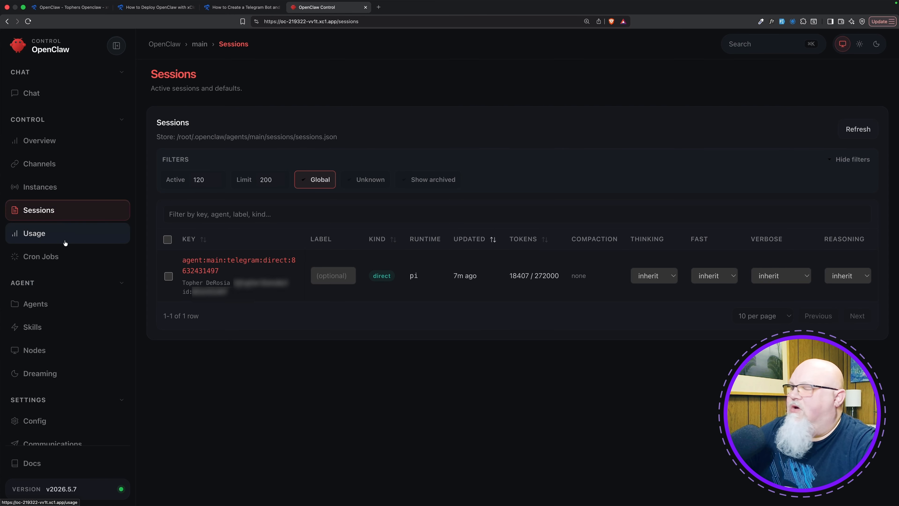
In Telegram, ask the bot for the people in season one, episode one of Stil Standing with Jonny Harris in CSV format, and highlight the returned row.
{"action": "left_click", "coordinate": [65, 101]}
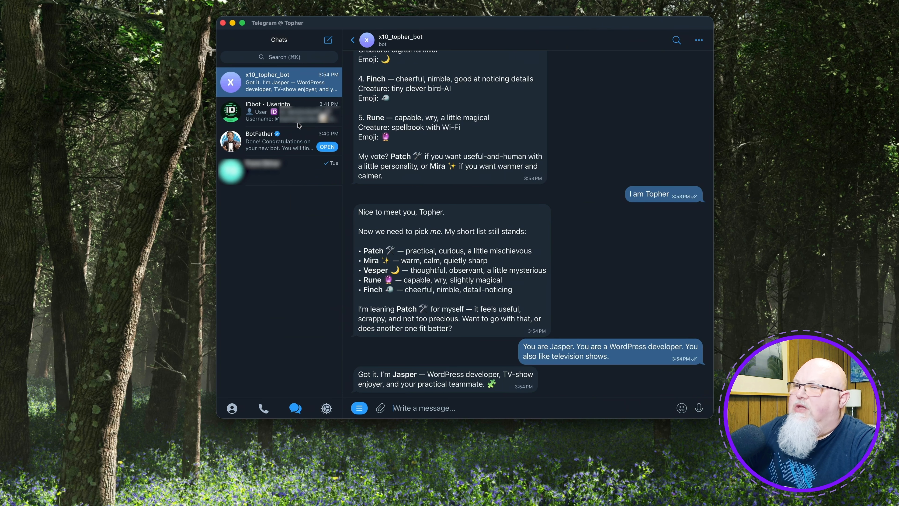
{"action": "left_click", "coordinate": [450, 409]}
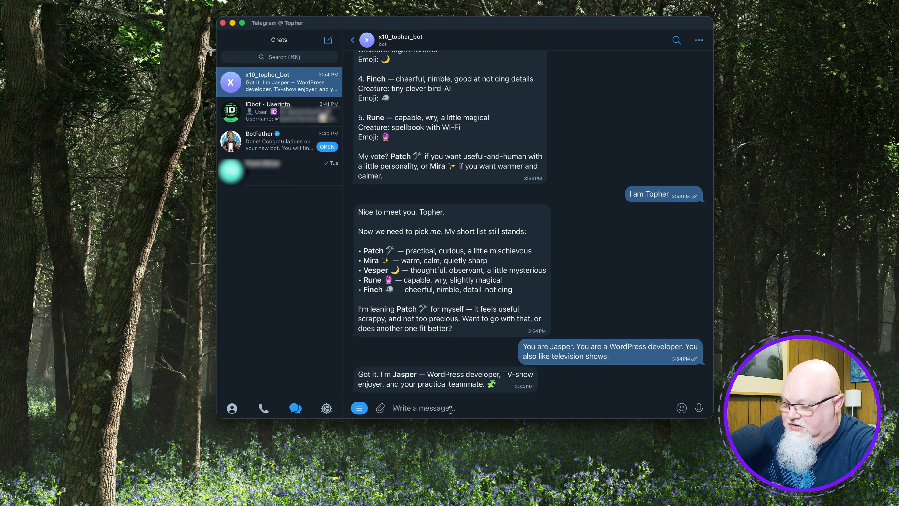
{"action": "type", "text": "Get me the people who were in season one, episode one of the TV show Stil Standing with Jonny Harris.  Present it in CSV format."}
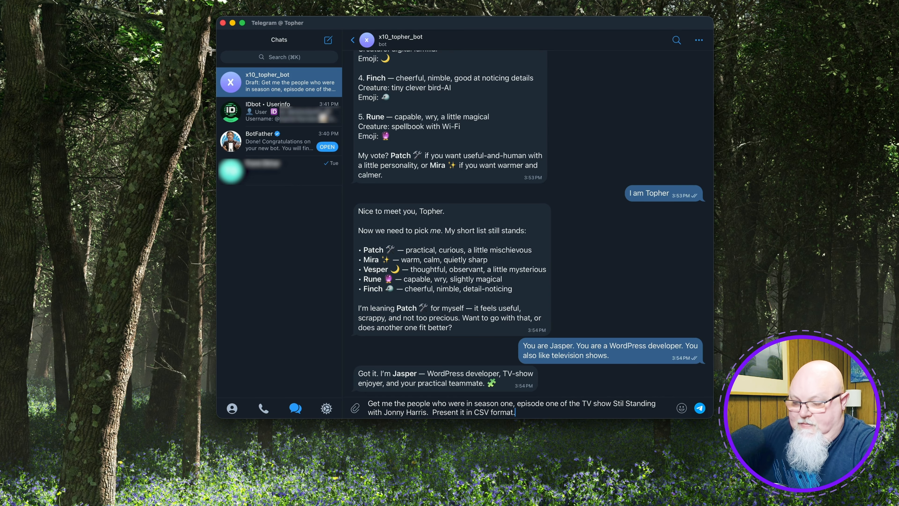
{"action": "key", "text": "Return"}
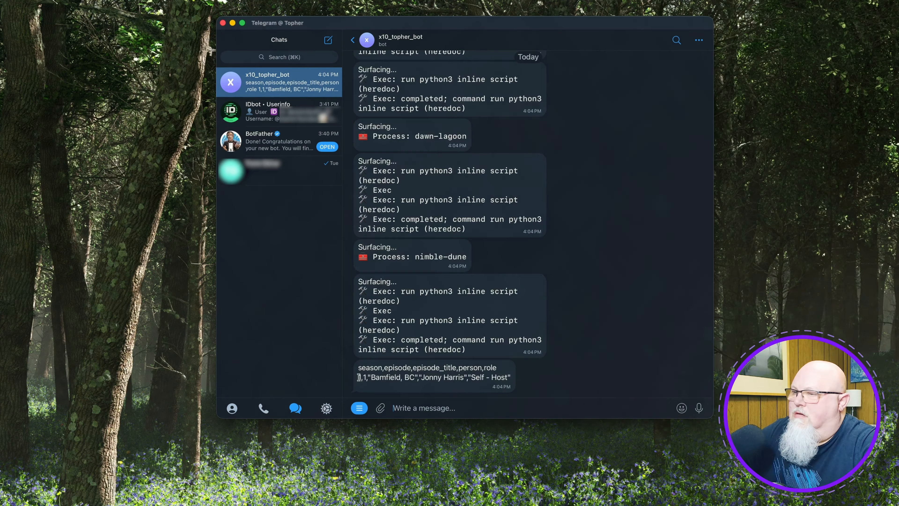
{"action": "left_click_drag", "start_coordinate": [359, 377], "coordinate": [512, 378]}
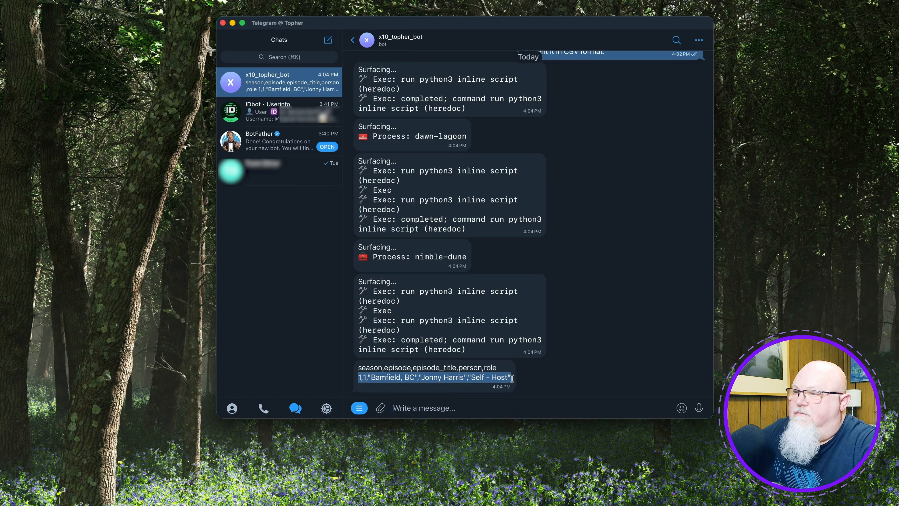